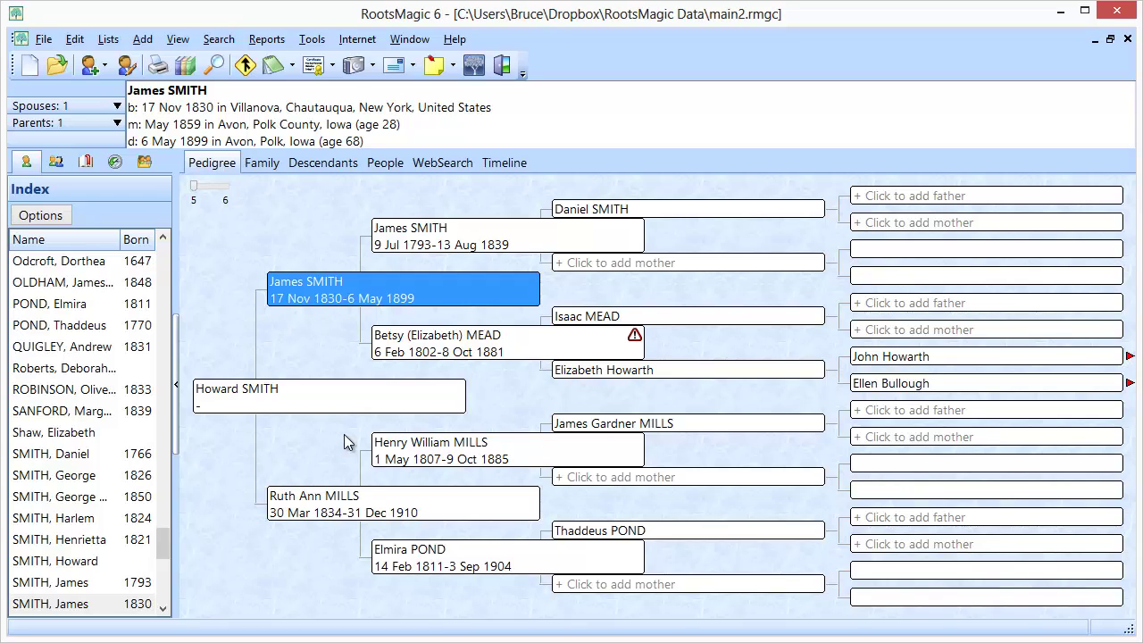
Add a Census fact to the father's record with the date 1870 and the place "Avon, Polk County, Iowa"
{"action": "double_click", "coordinate": [319, 294]}
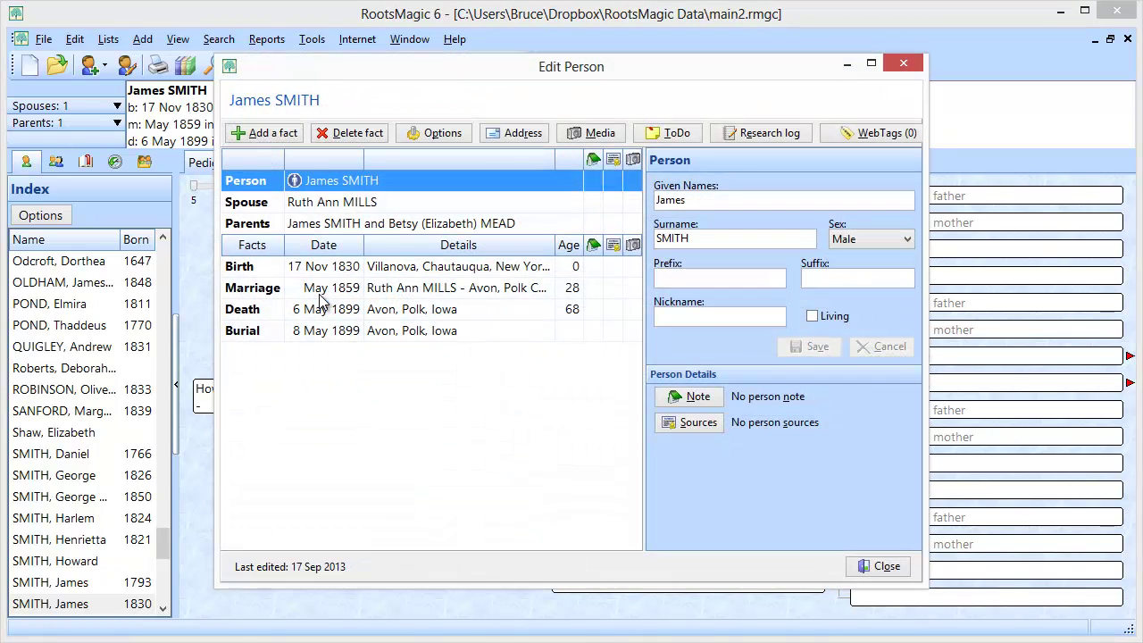
{"action": "left_click", "coordinate": [307, 270]}
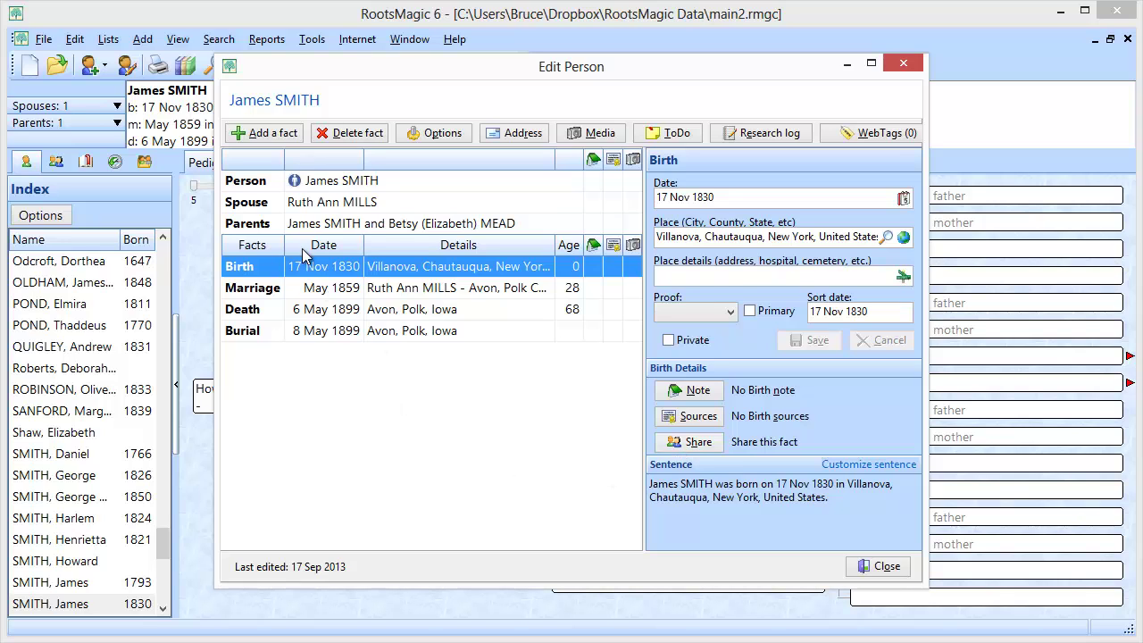
{"action": "left_click", "coordinate": [262, 143]}
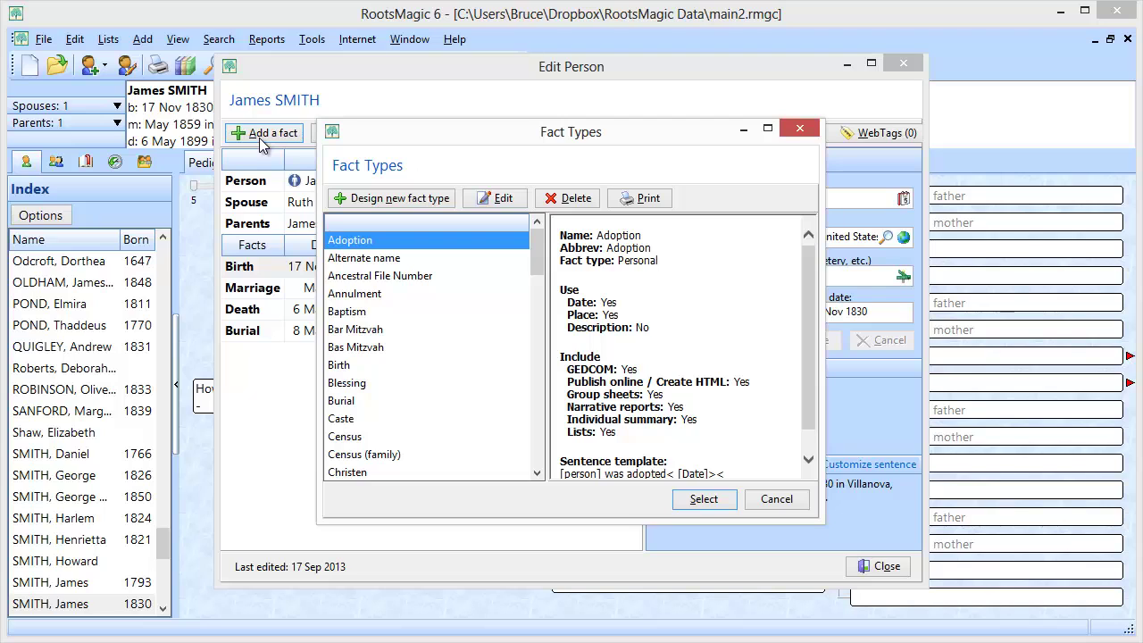
{"action": "type", "text": "cen"}
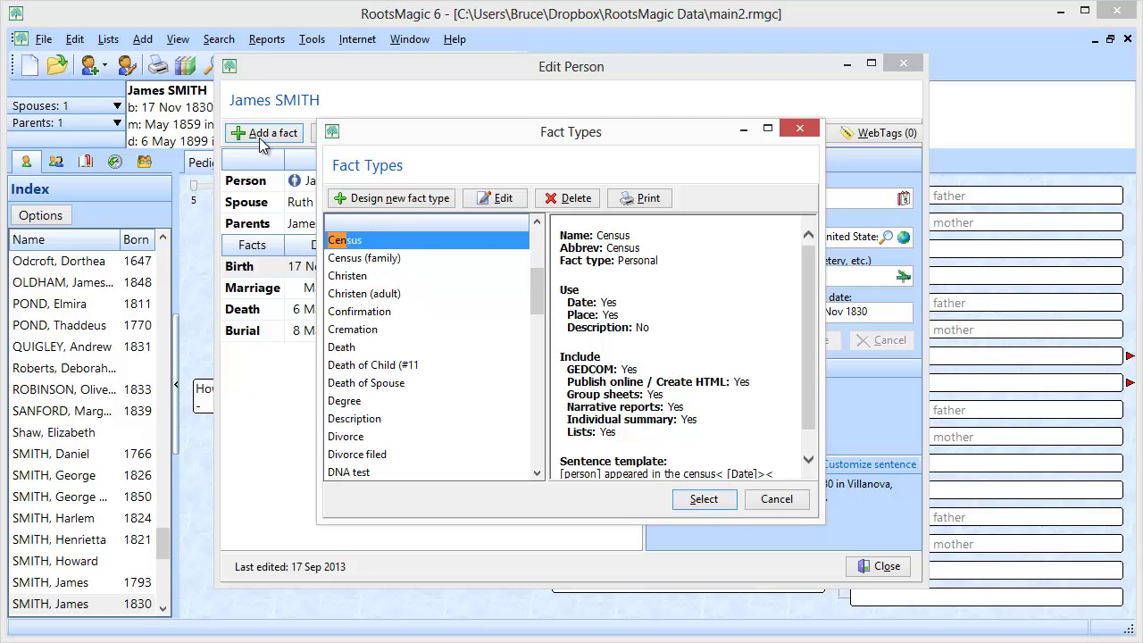
{"action": "left_click", "coordinate": [702, 499]}
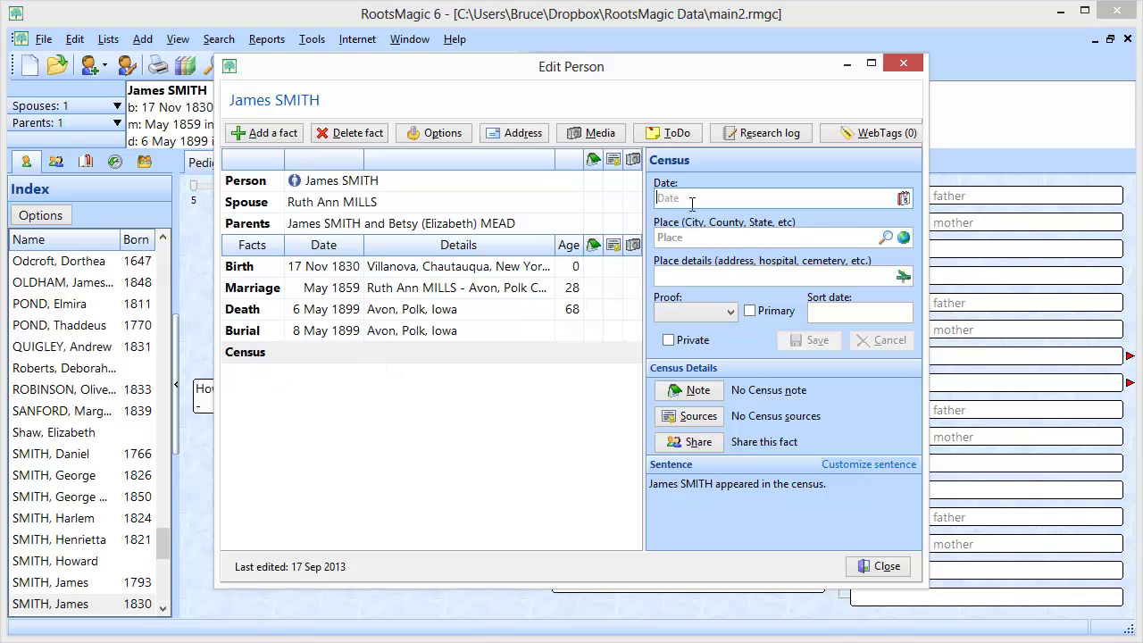
{"action": "type", "text": "1870"}
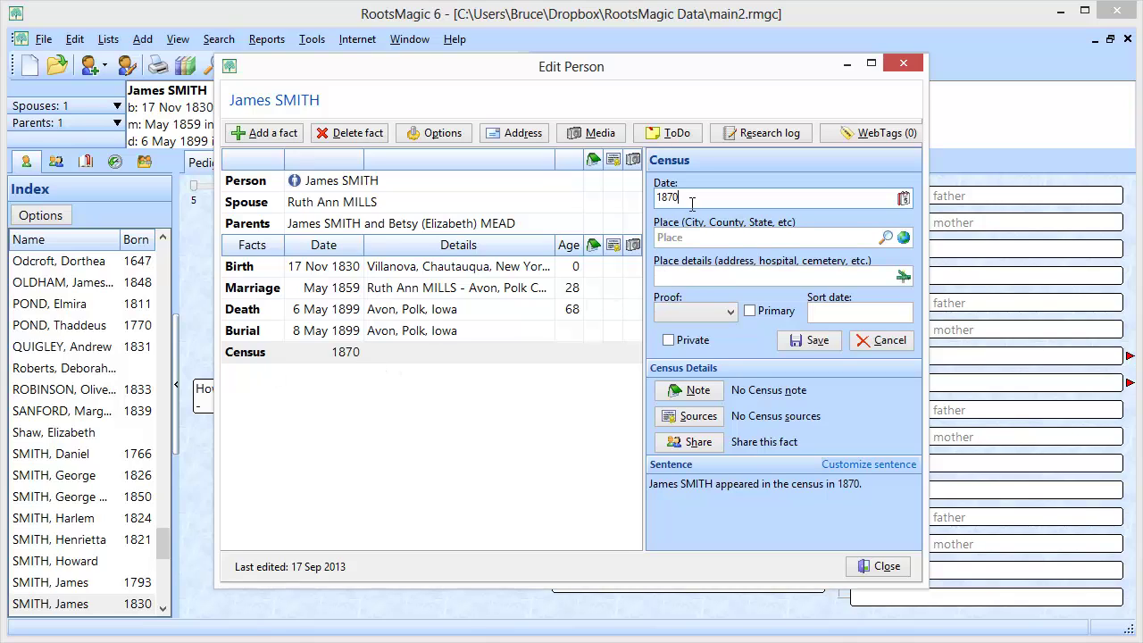
{"action": "key", "text": "Tab"}
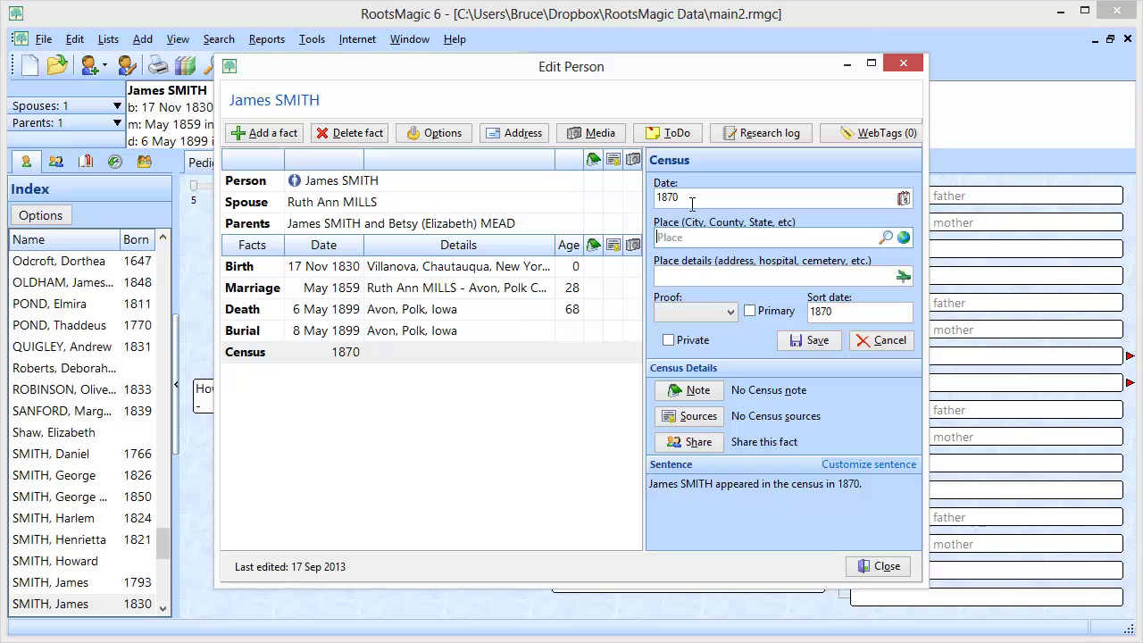
{"action": "type", "text": "Avon, Polk County, Iowa"}
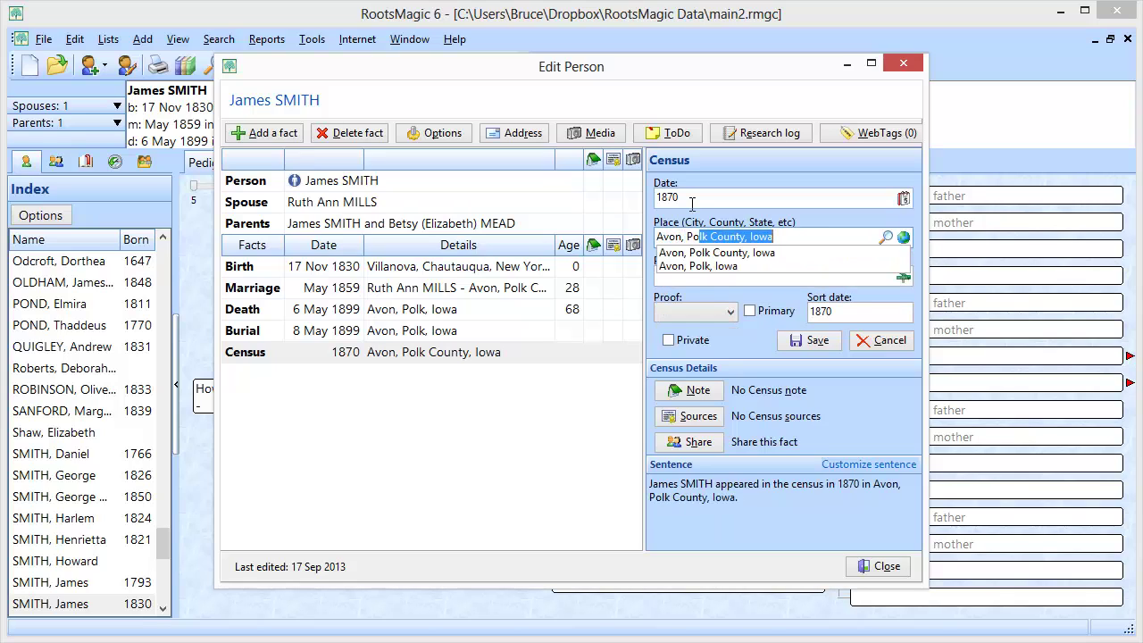
{"action": "key", "text": "Tab"}
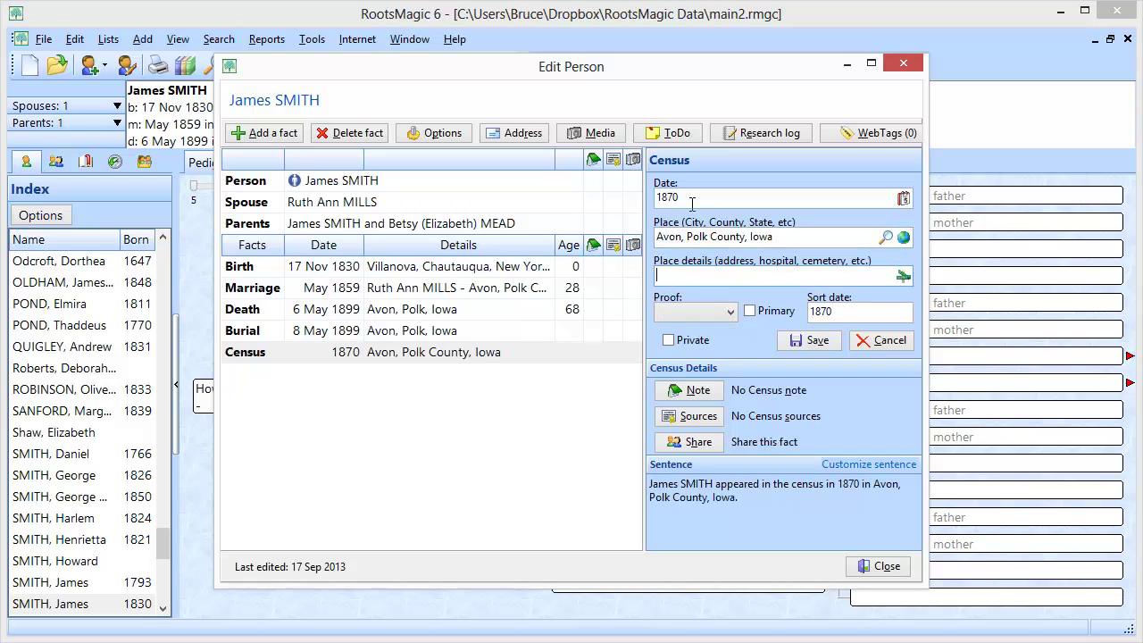
Attach the note "This is an event note." to the census fact, save the fact and close the father's record
{"action": "left_click", "coordinate": [687, 396]}
{"action": "type", "text": "This is an event note."}
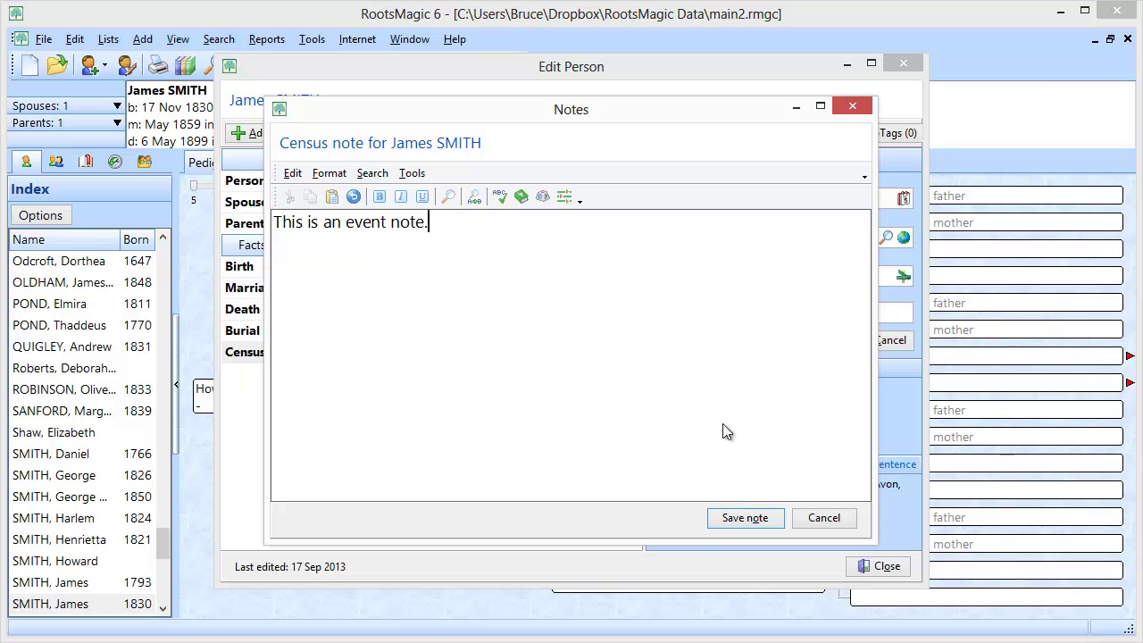
{"action": "left_click", "coordinate": [757, 518]}
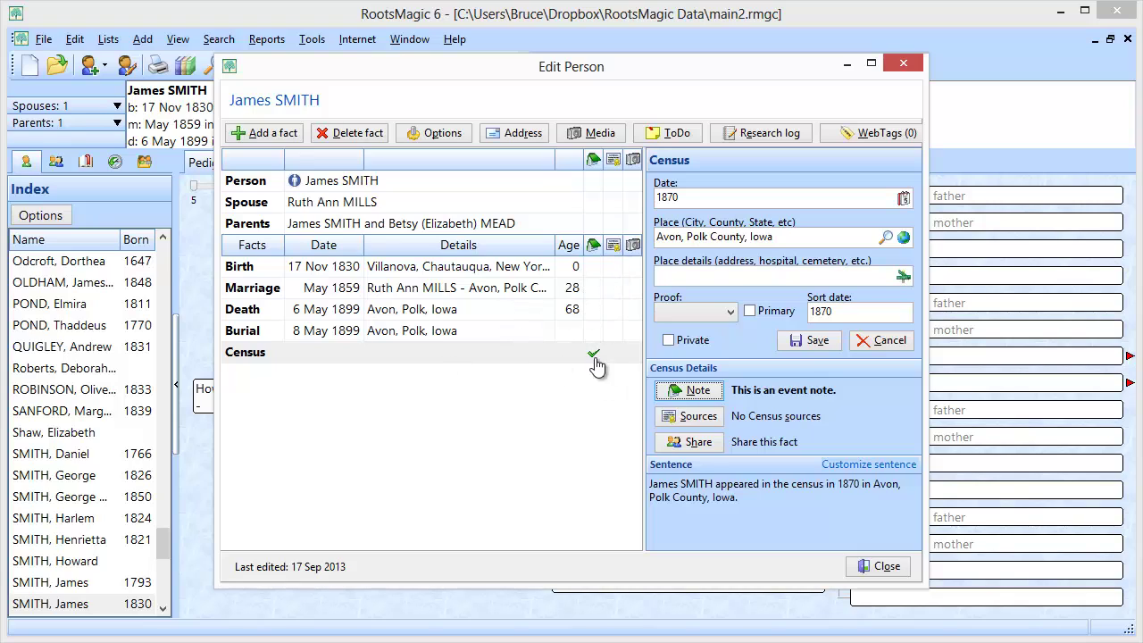
{"action": "left_click", "coordinate": [798, 340]}
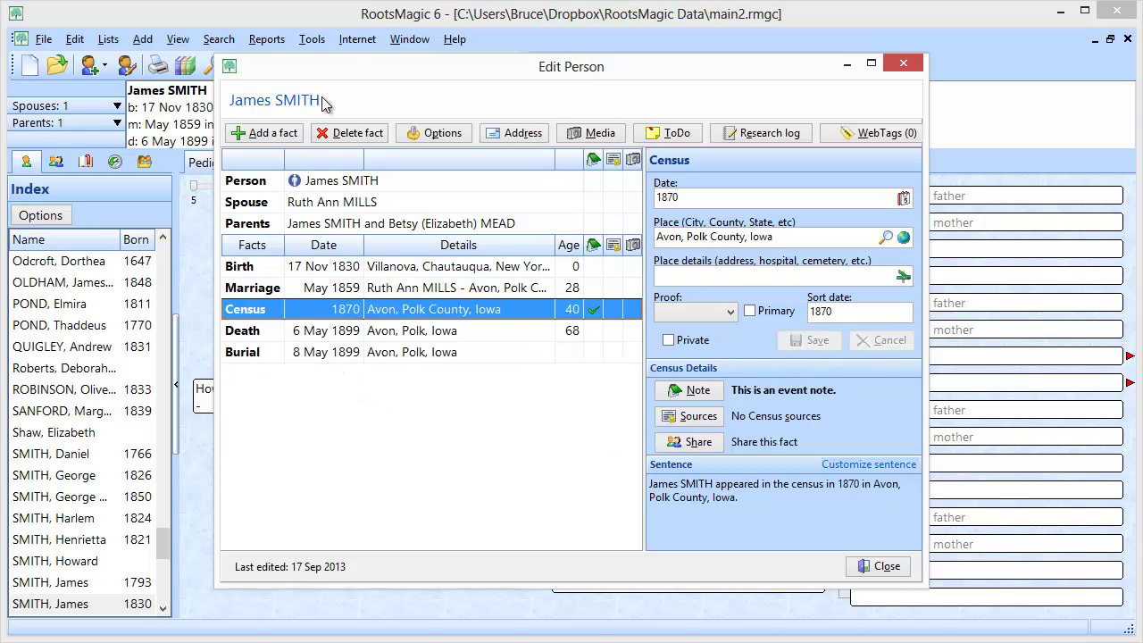
{"action": "left_click", "coordinate": [884, 568]}
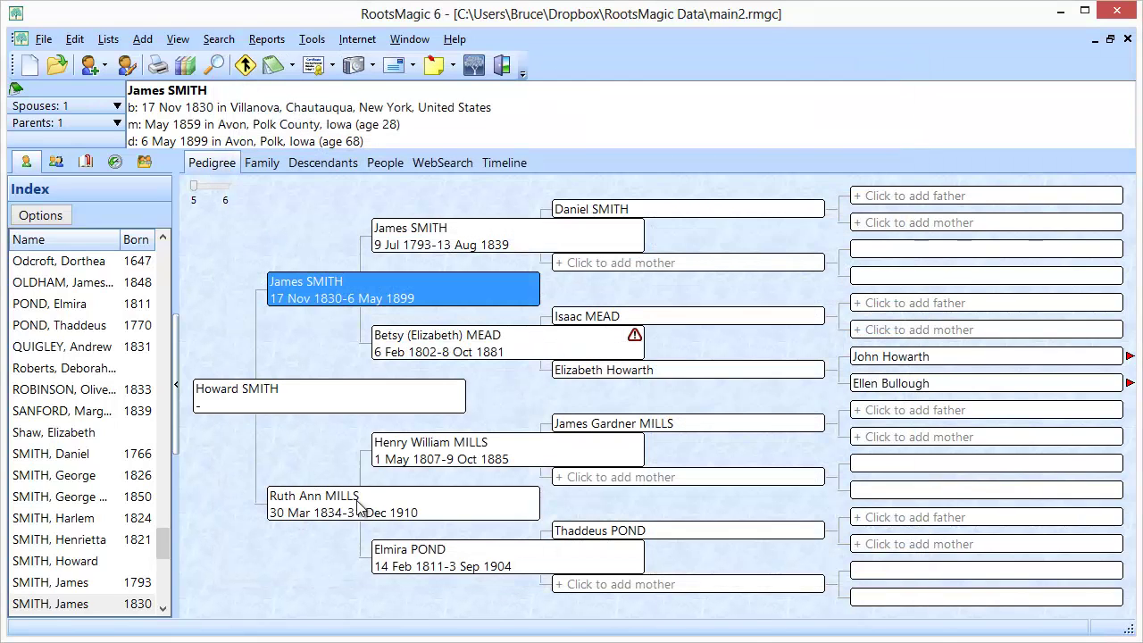
Check the fact lists in the mother's and the son's records for a census entry
{"action": "double_click", "coordinate": [298, 506]}
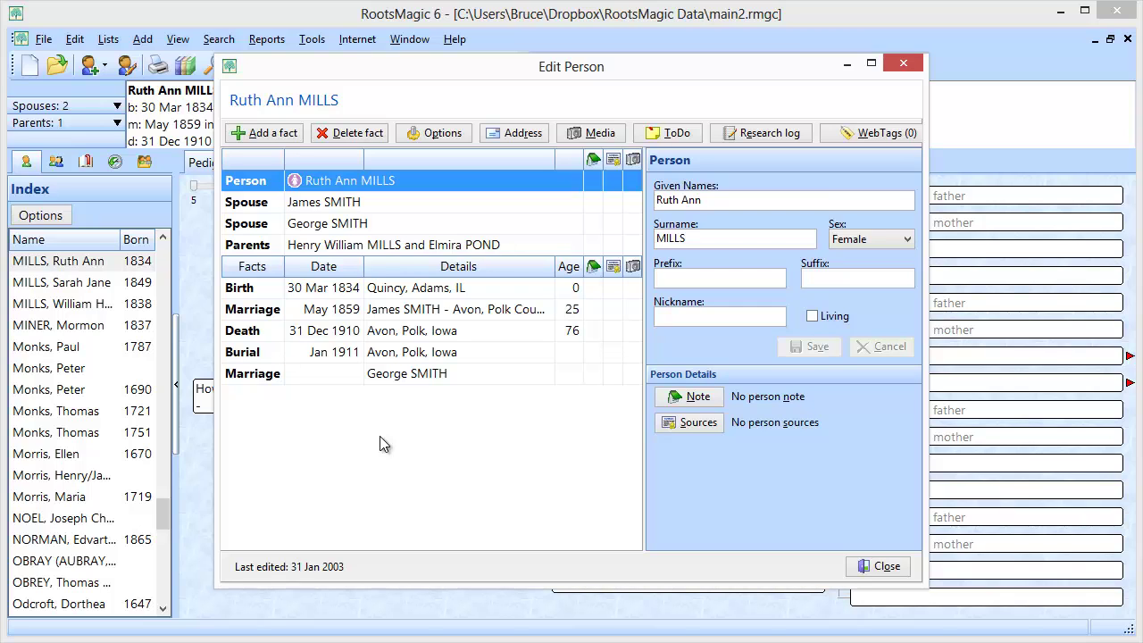
{"action": "left_click", "coordinate": [863, 566]}
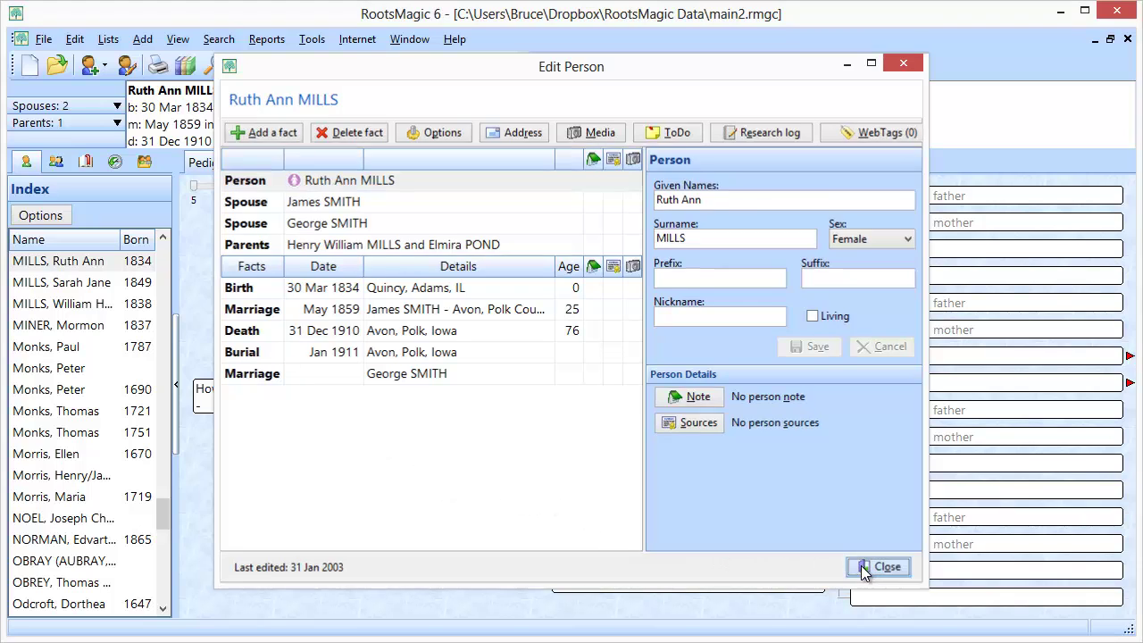
{"action": "double_click", "coordinate": [260, 384]}
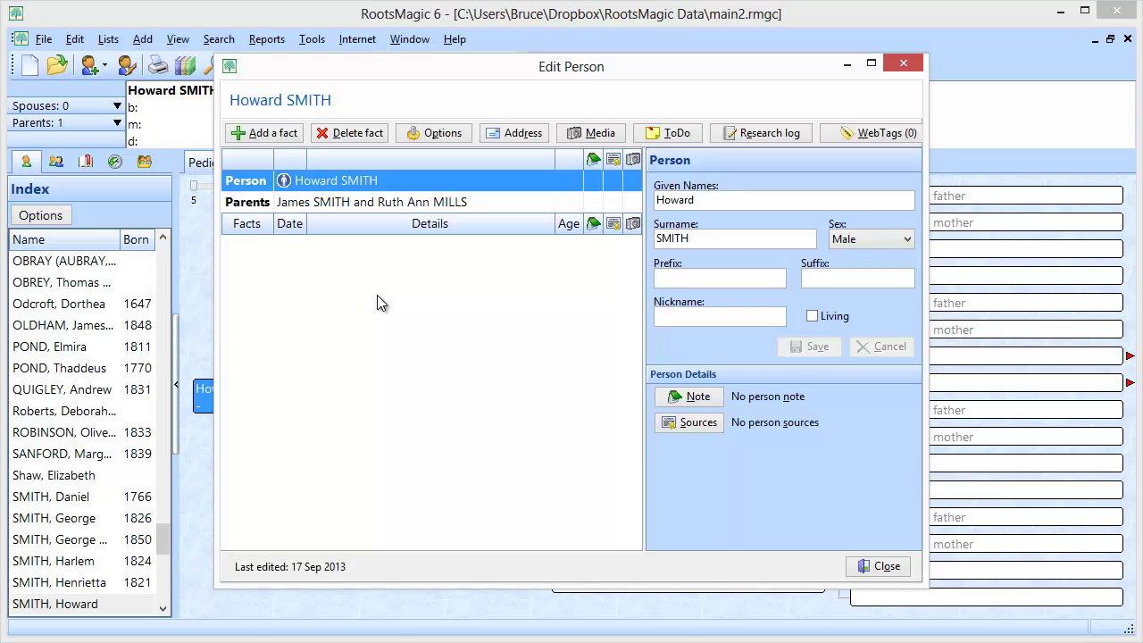
{"action": "left_click", "coordinate": [864, 568]}
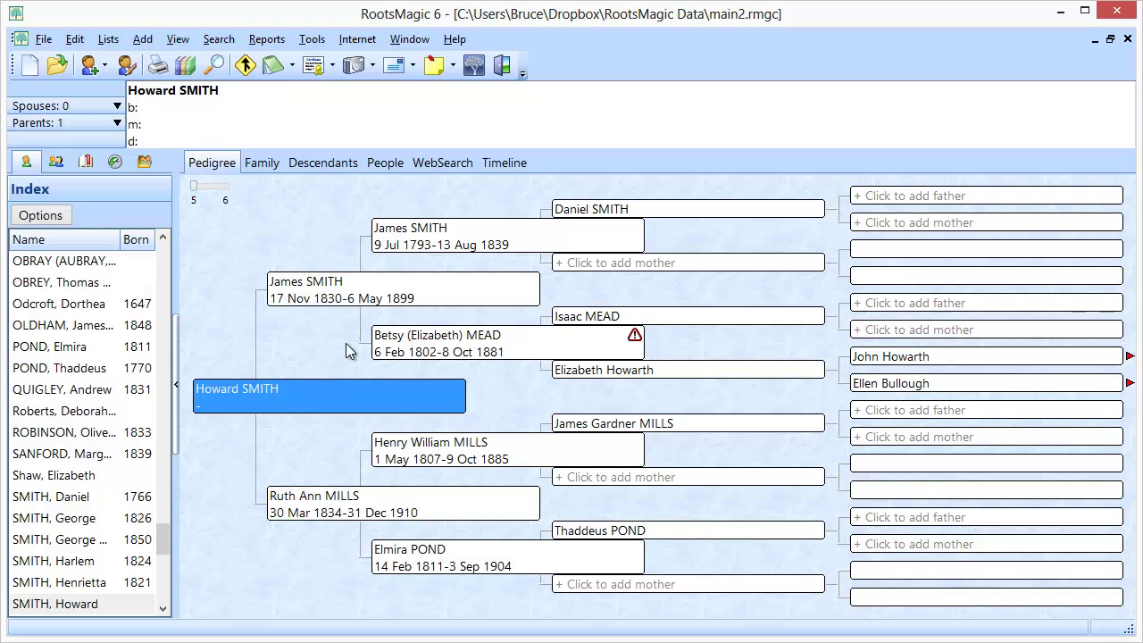
Share the father's 1870 census fact with his wife, choosing her from the database
{"action": "double_click", "coordinate": [335, 302]}
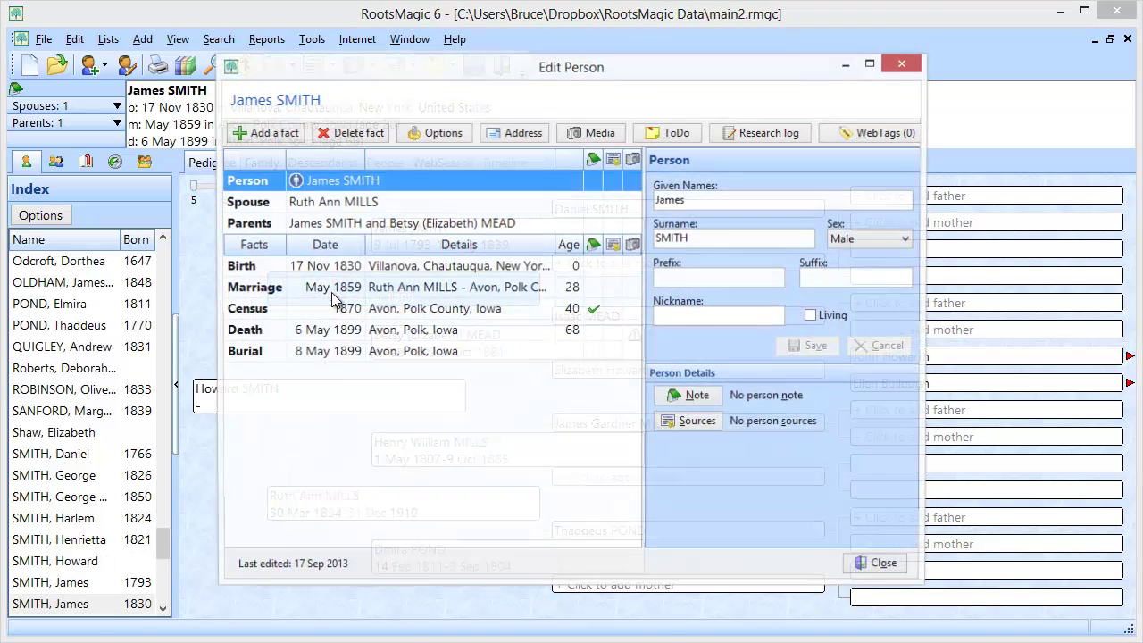
{"action": "left_click", "coordinate": [317, 315]}
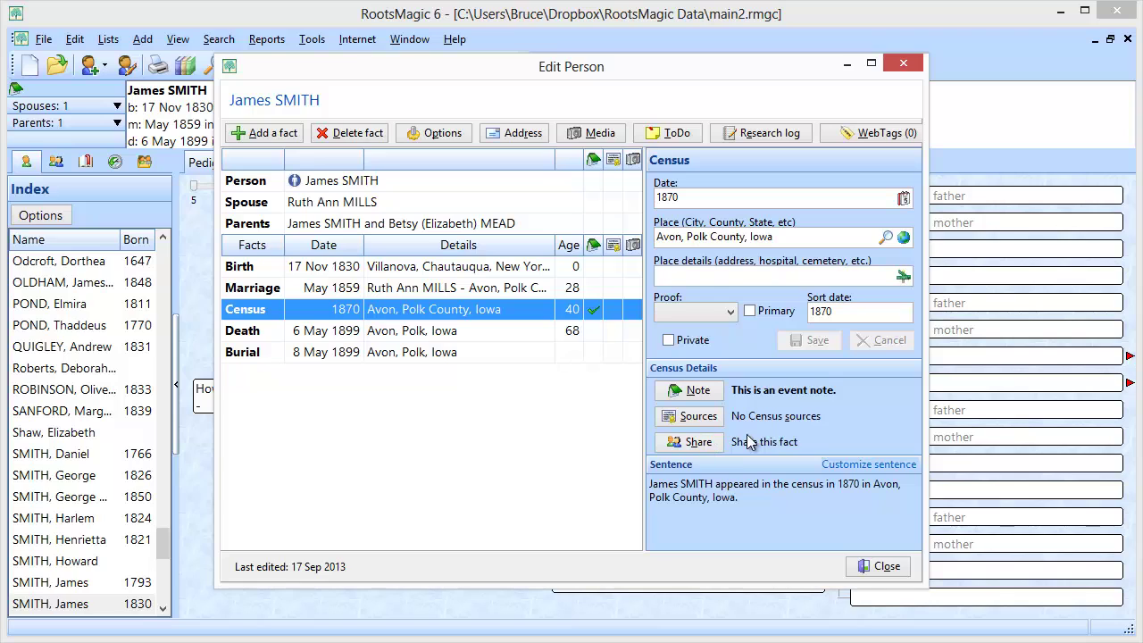
{"action": "left_click", "coordinate": [700, 442]}
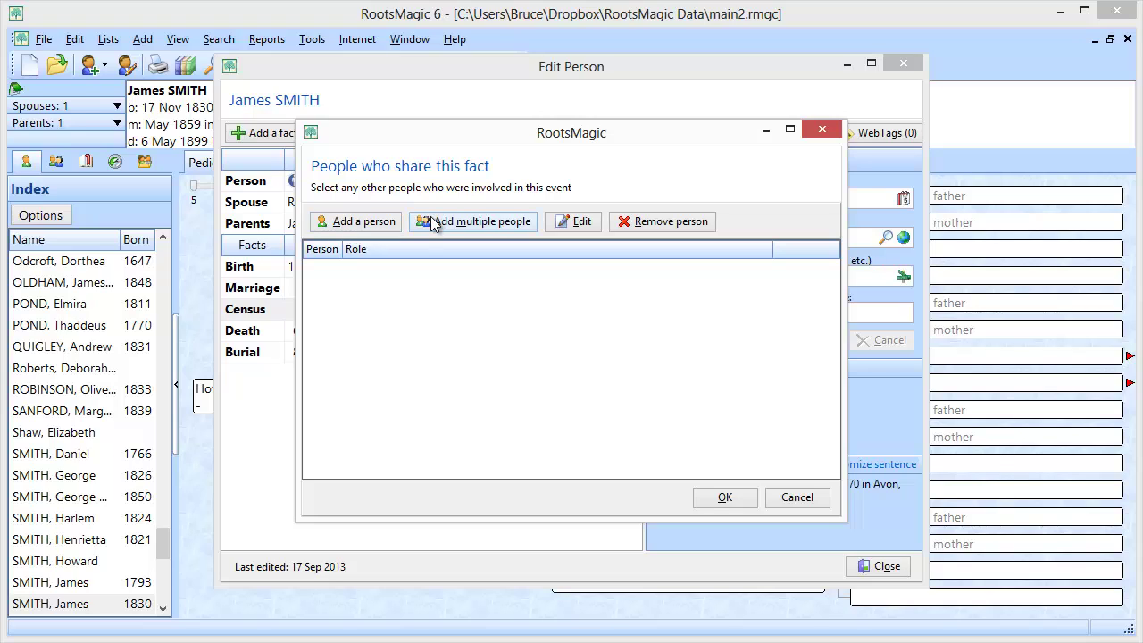
{"action": "left_click", "coordinate": [352, 227]}
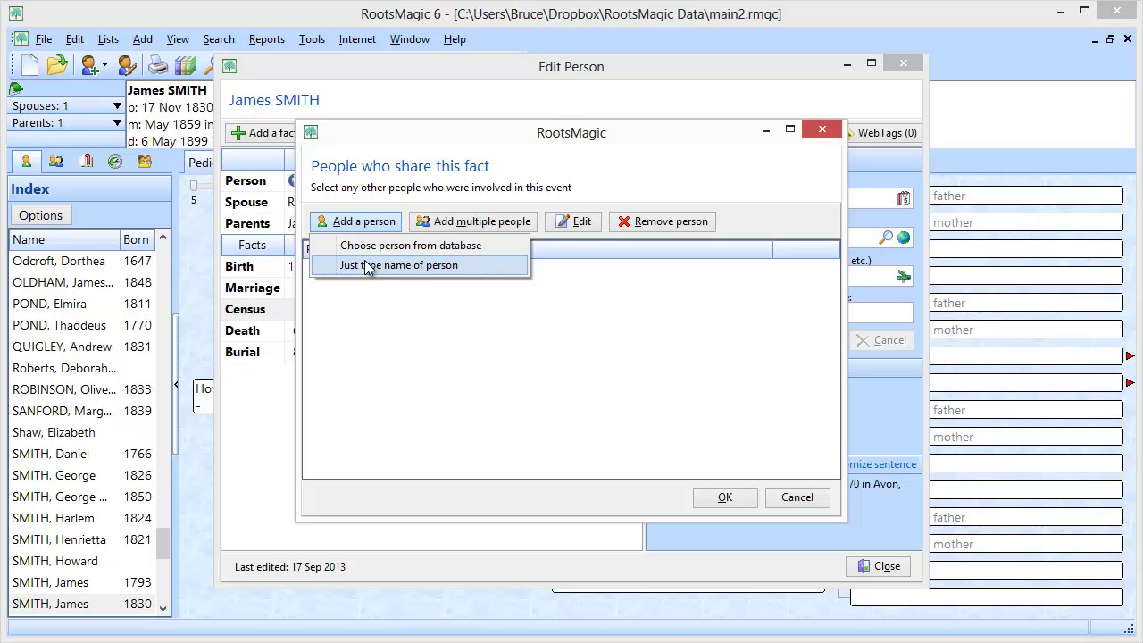
{"action": "left_click", "coordinate": [364, 248]}
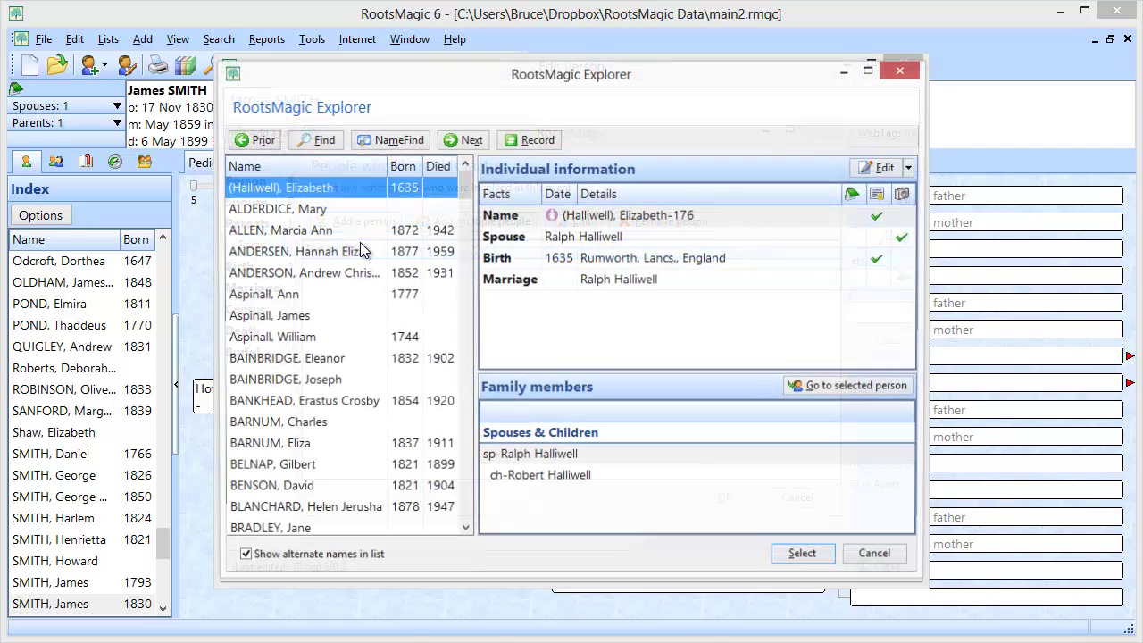
{"action": "type", "text": "mills,"}
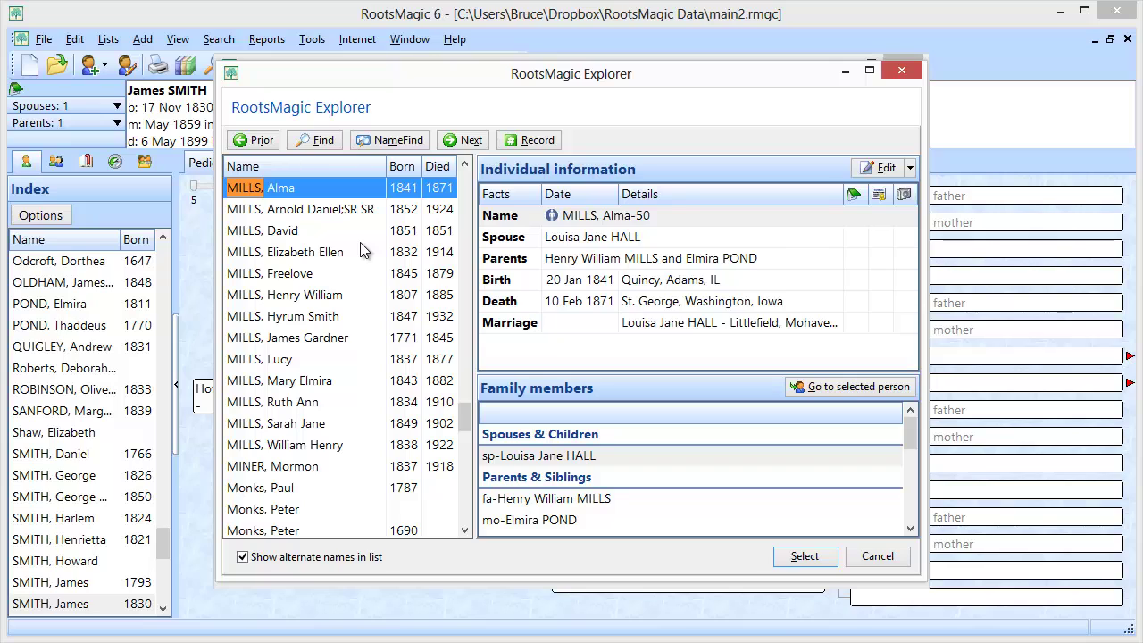
{"action": "type", "text": " ruth"}
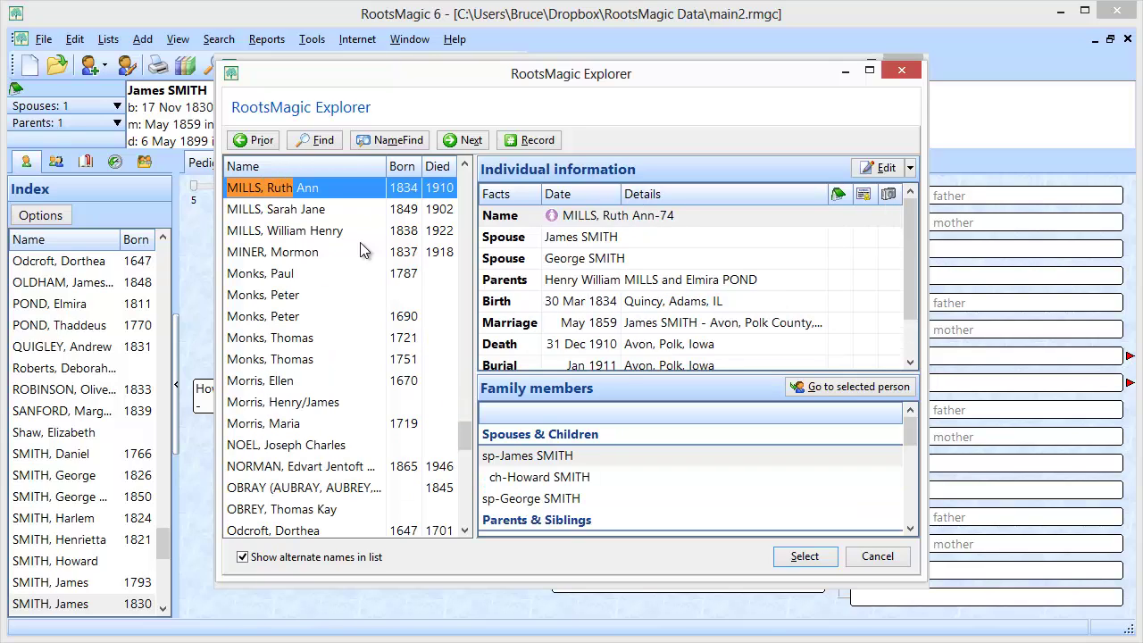
{"action": "left_click", "coordinate": [808, 556]}
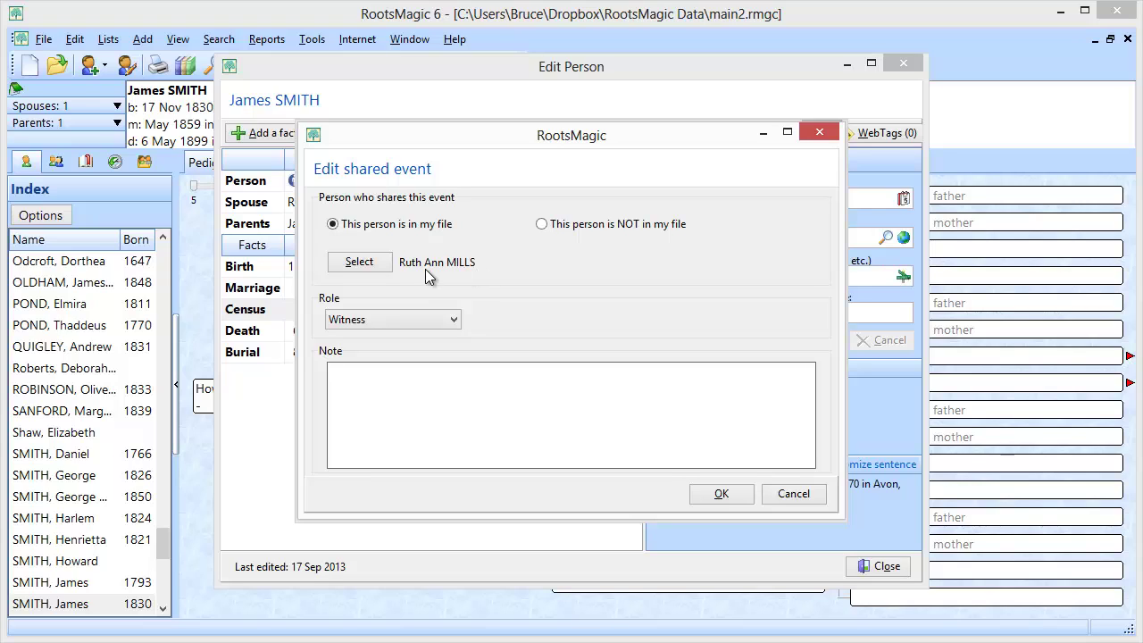
Create a "Spouse" role with the sentence template "[ThisPerson] appeared in the [Date:plain] census in [Place:plain] in the household of [Person]."
{"action": "left_click", "coordinate": [381, 323]}
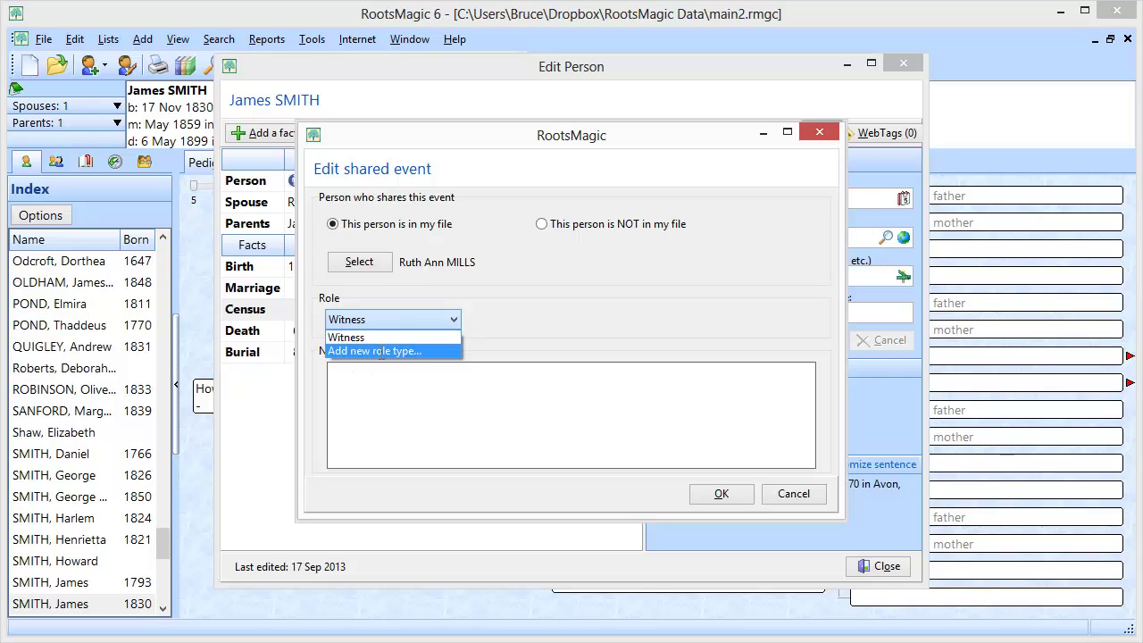
{"action": "left_click", "coordinate": [379, 351]}
{"action": "type", "text": "Spouse"}
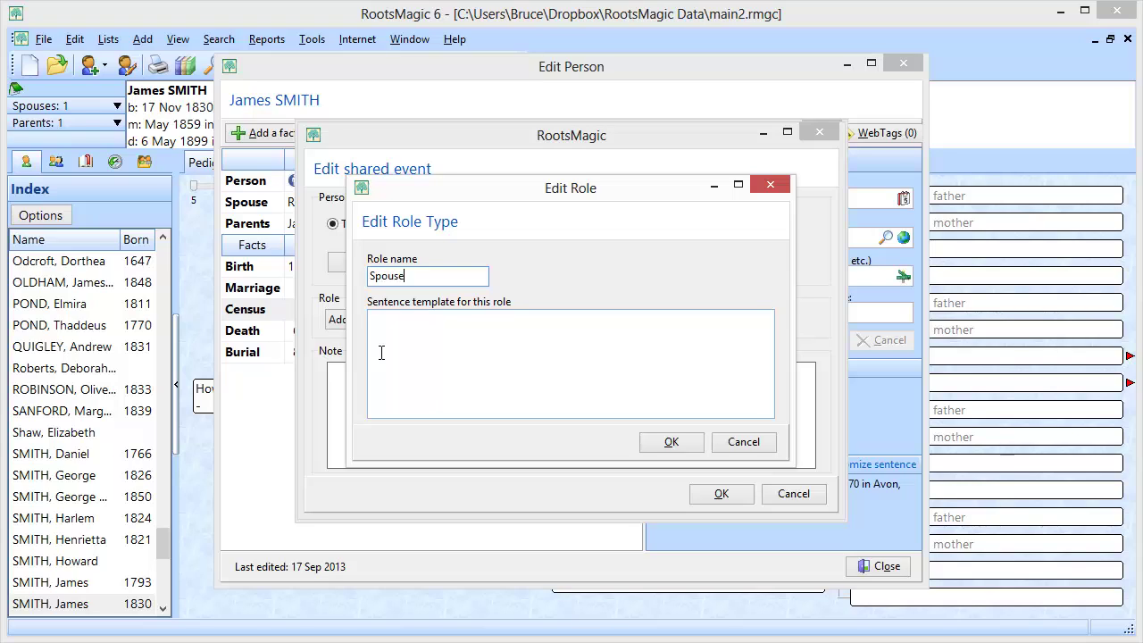
{"action": "key", "text": "Tab"}
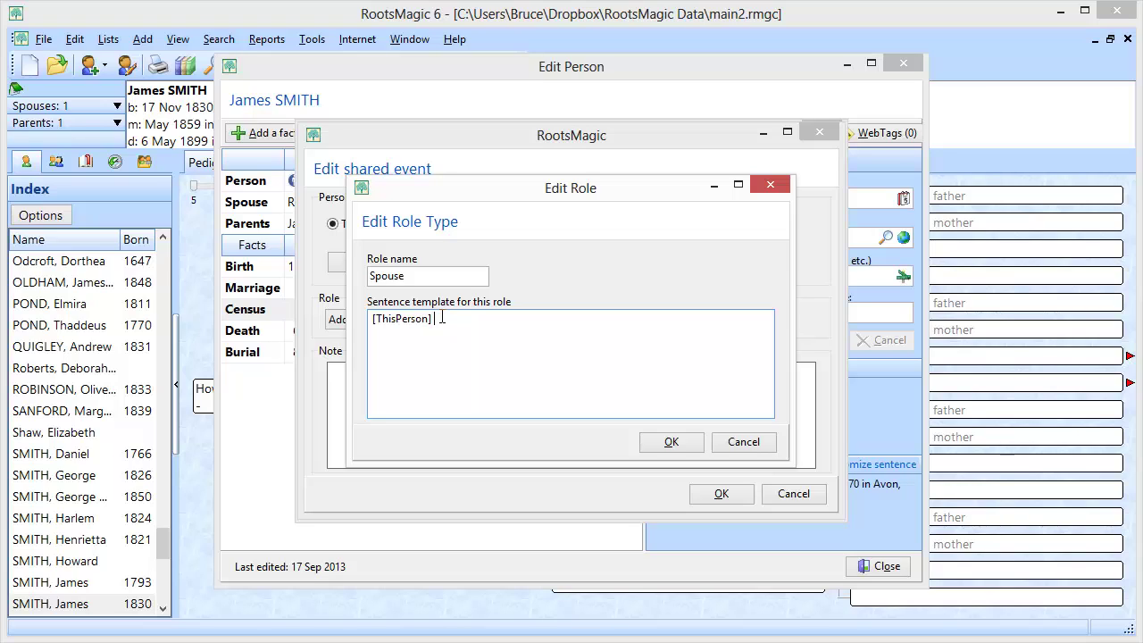
{"action": "type", "text": "appeared in the [Date:"}
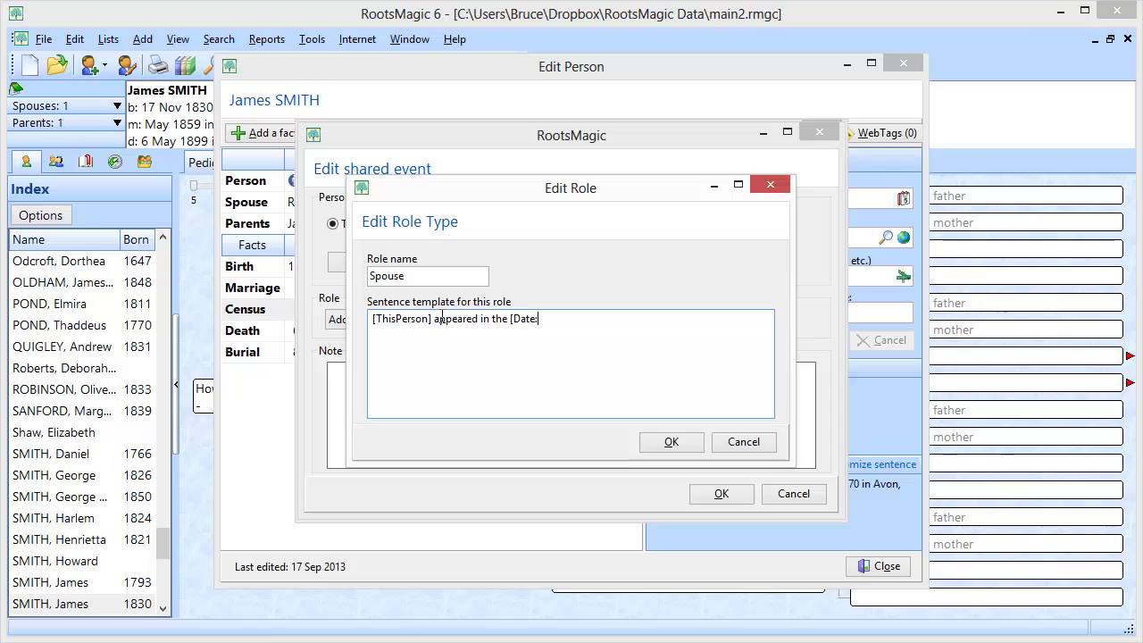
{"action": "type", "text": "plain]"}
{"action": "type", "text": "census in"}
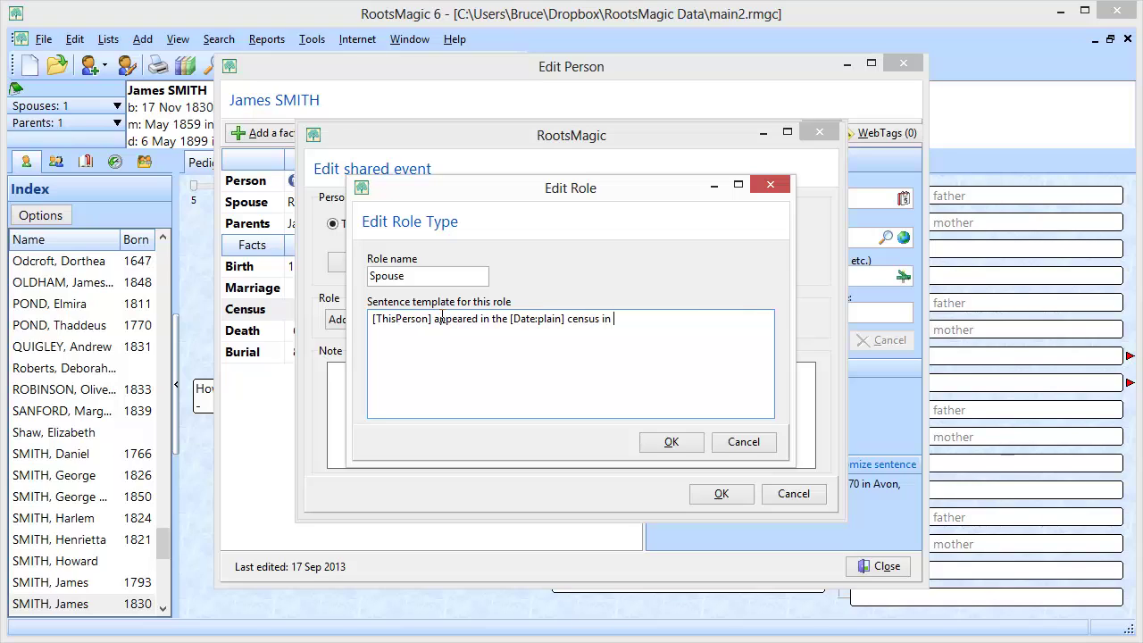
{"action": "type", "text": " [Place:plain]"}
{"action": "type", "text": "in the houe"}
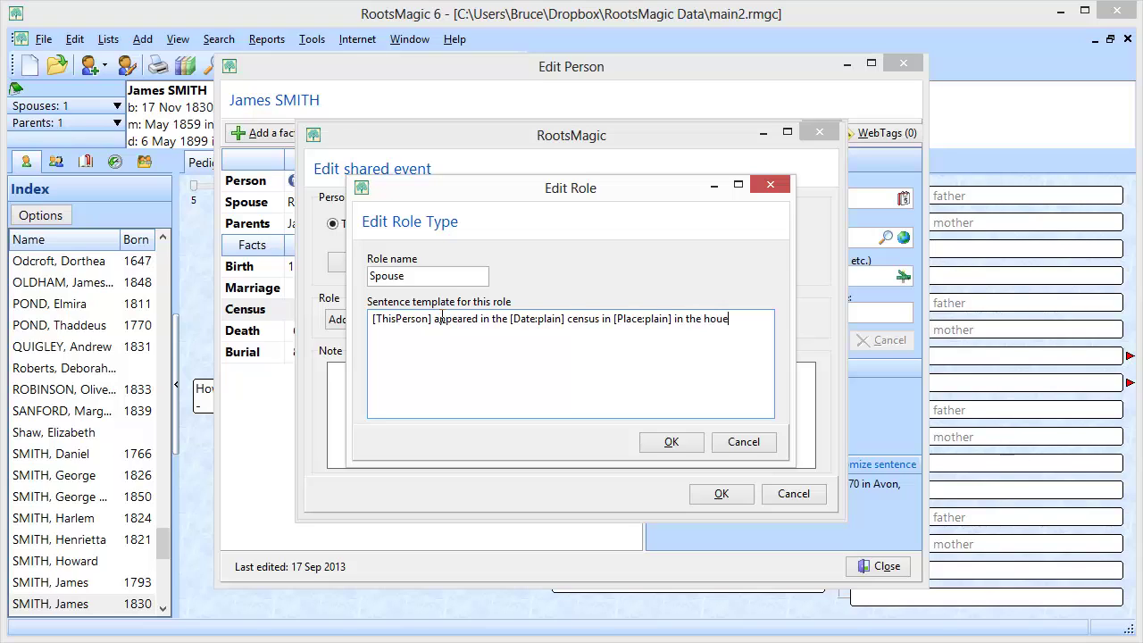
{"action": "key", "text": "BackSpace"}
{"action": "type", "text": "sehold of [Person]."}
{"action": "left_click", "coordinate": [658, 441]}
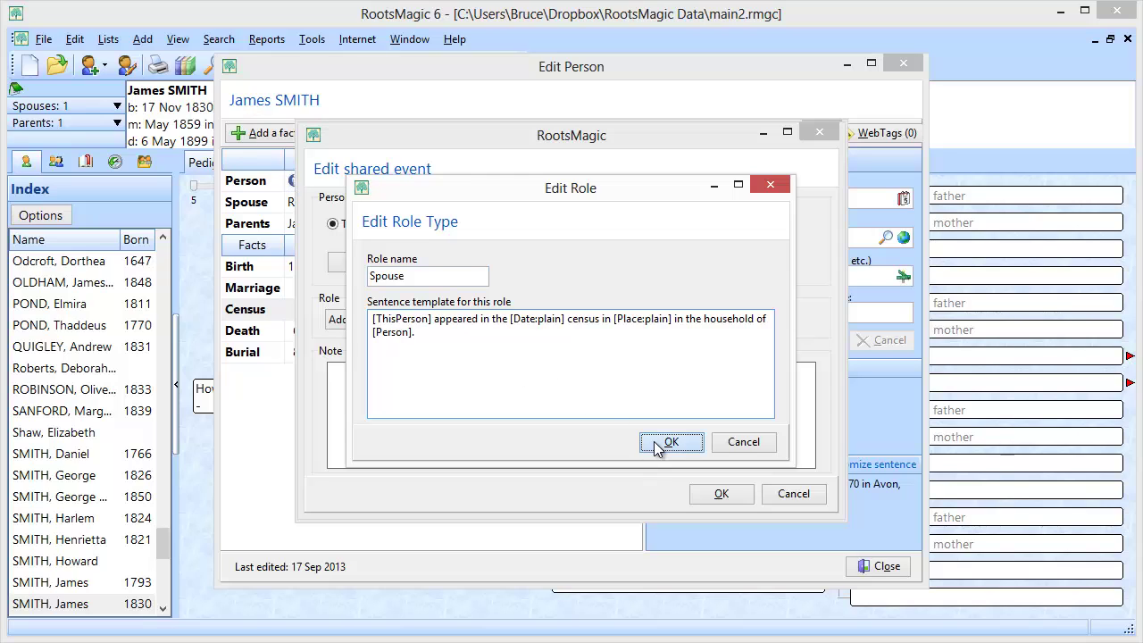
Add a note to the shared event stating that it is the wife's note about the census, and confirm the shared event
{"action": "left_click", "coordinate": [375, 403]}
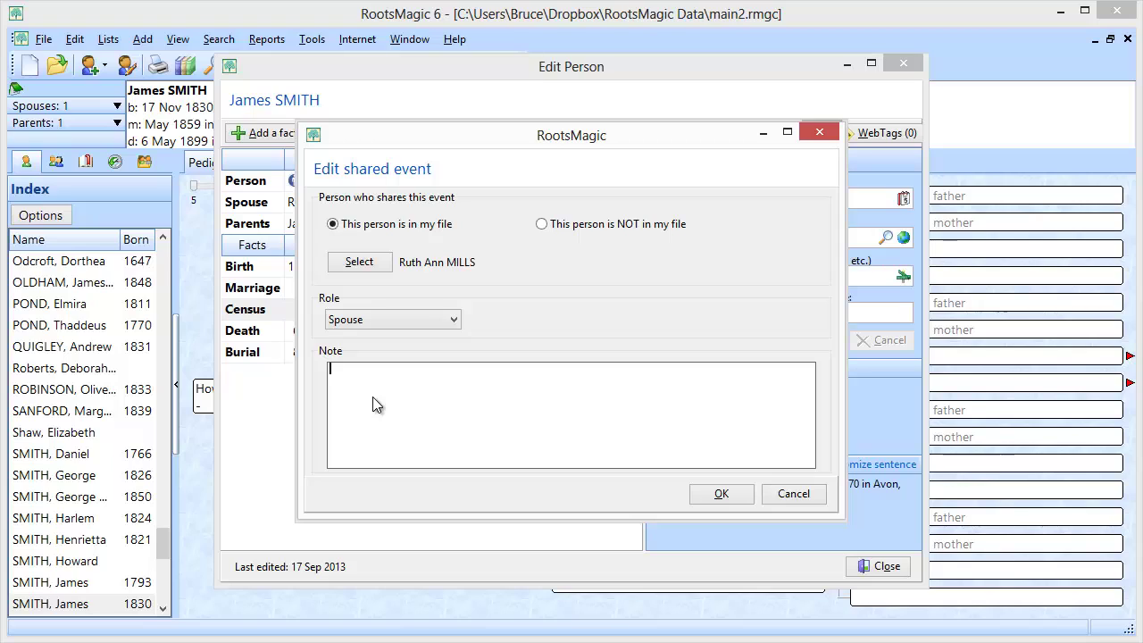
{"action": "type", "text": "This is Ruth's not"}
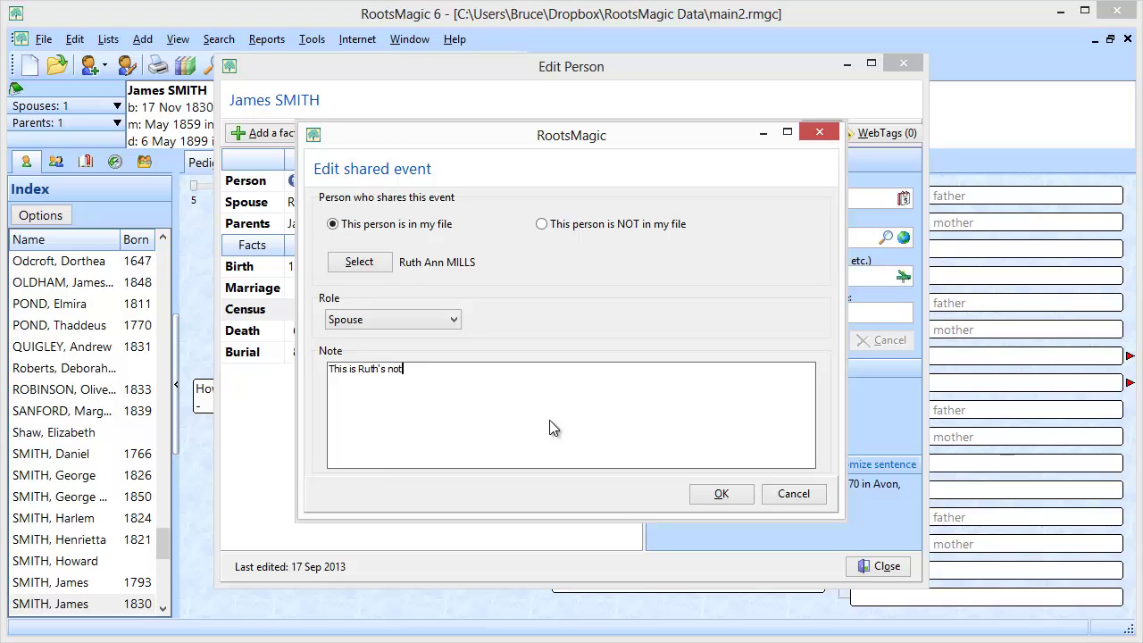
{"action": "type", "text": "e about the census."}
{"action": "left_click", "coordinate": [730, 497]}
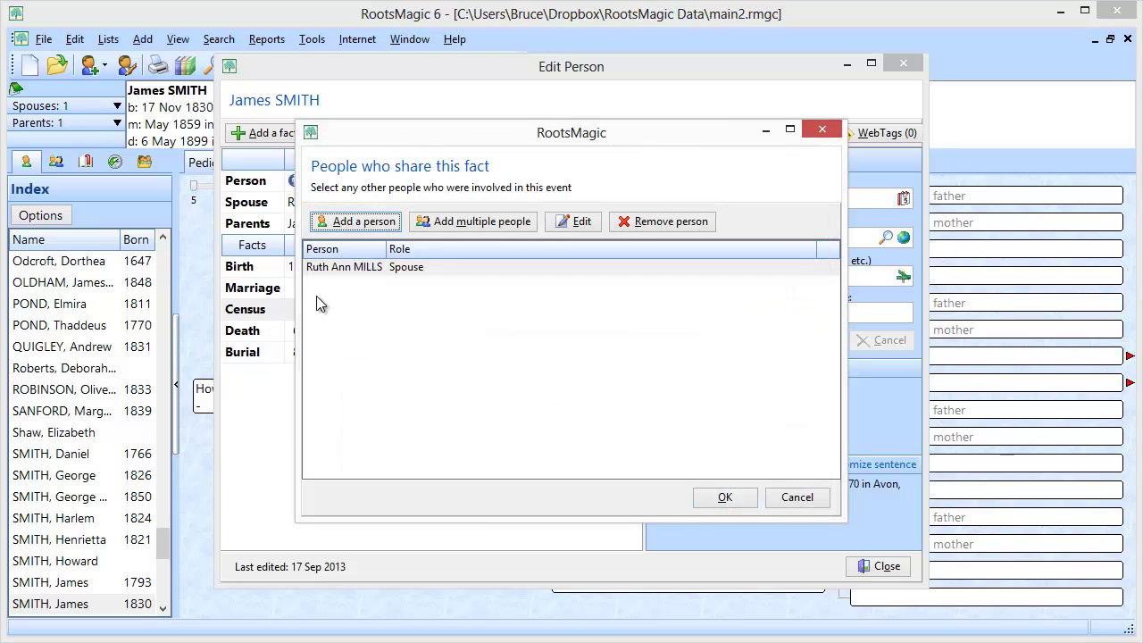
Share the father's 1870 census fact with his son as well, choosing him from the database
{"action": "left_click", "coordinate": [353, 227]}
{"action": "left_click", "coordinate": [364, 253]}
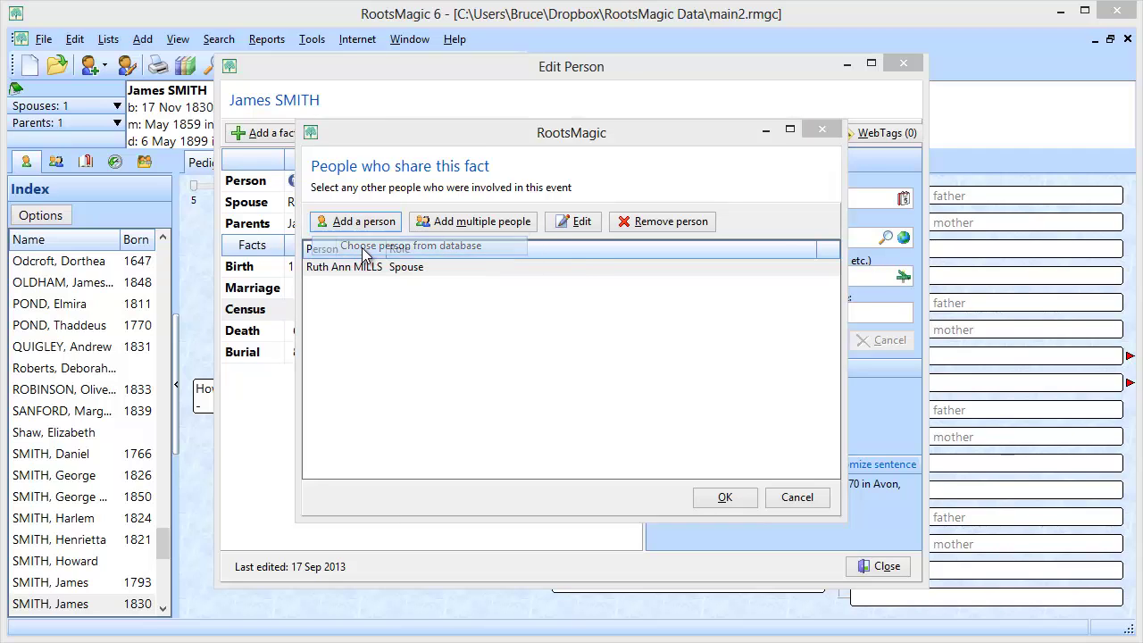
{"action": "type", "text": "smith, how"}
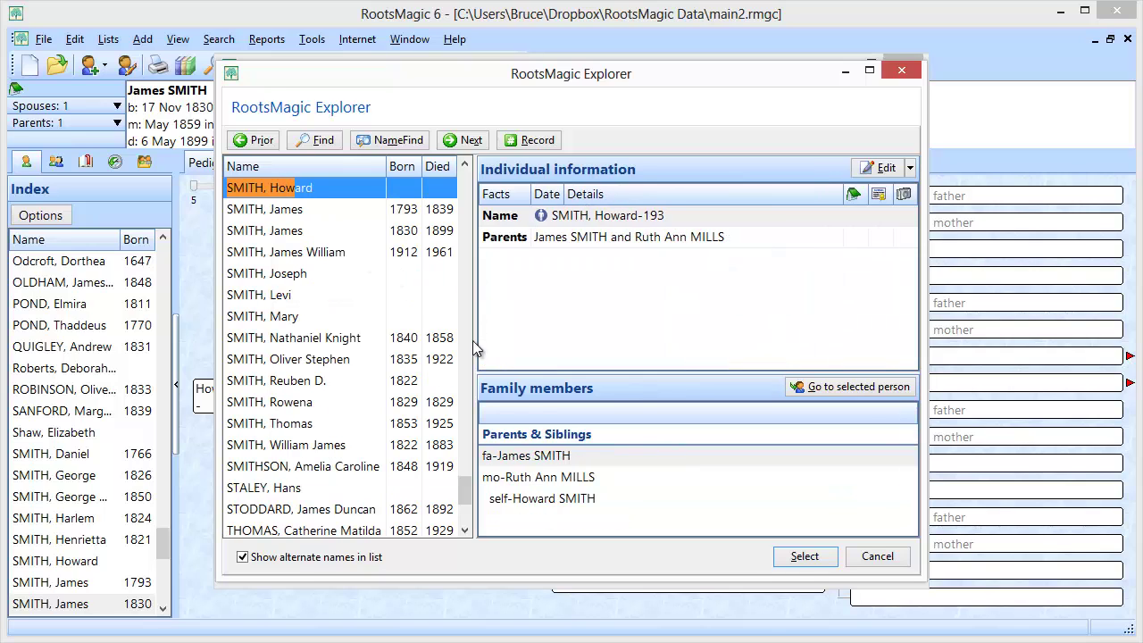
{"action": "left_click", "coordinate": [798, 560]}
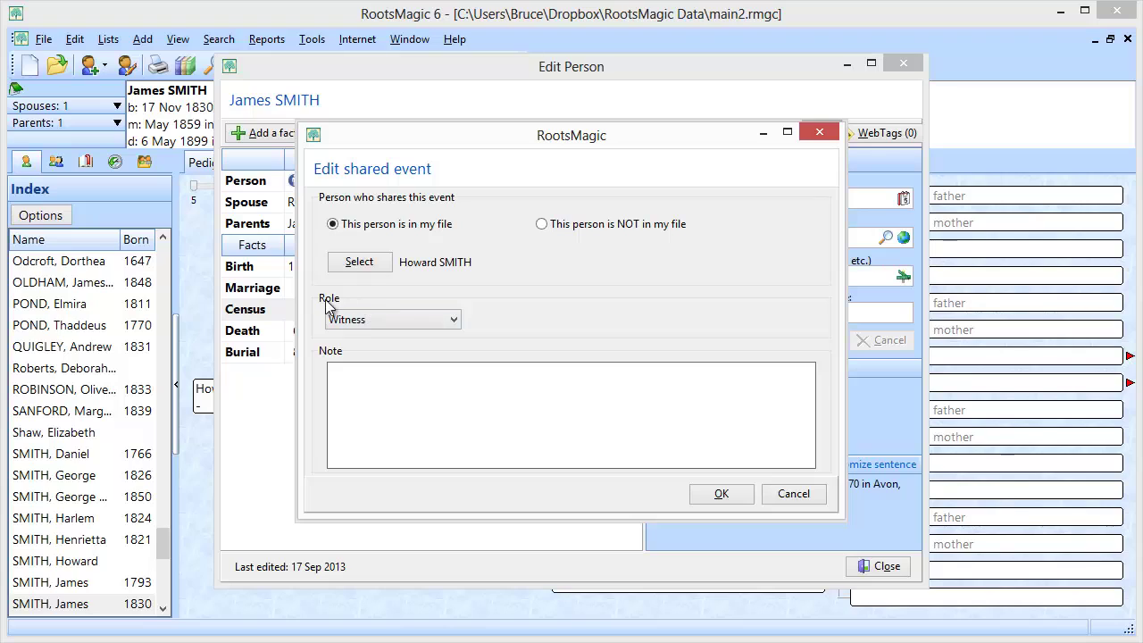
Create a "Child" role with the sentence template "[ThisPerson] appeared in the [Date:plain] census in [Place:plain] in the household of [Person]." and confirm the sharing
{"action": "left_click", "coordinate": [388, 319]}
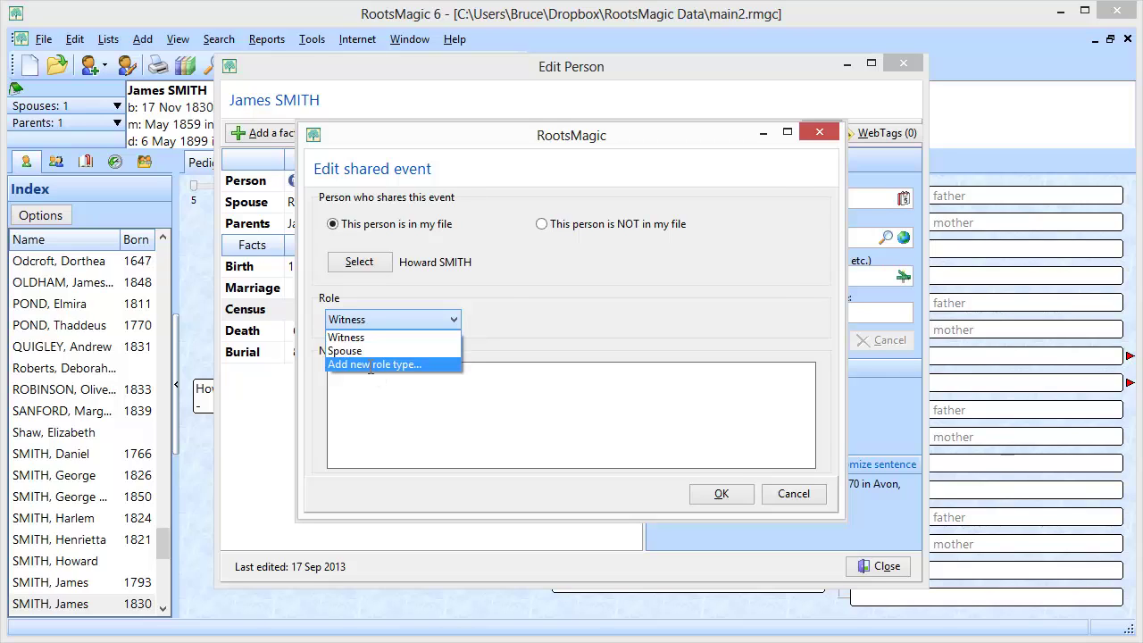
{"action": "left_click", "coordinate": [371, 366]}
{"action": "type", "text": "Child"}
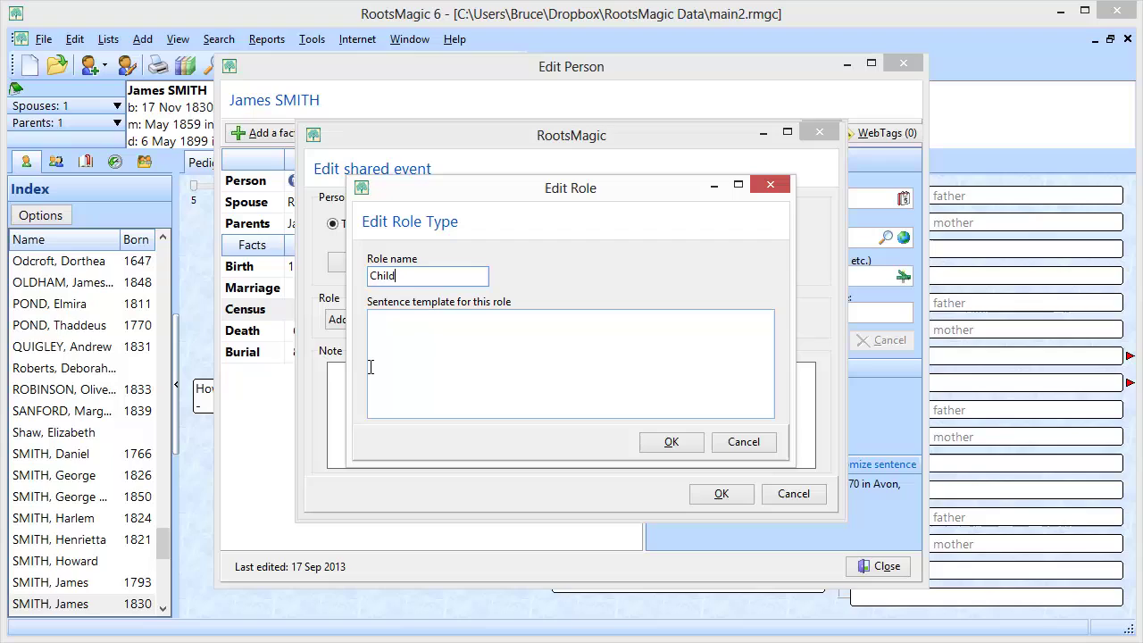
{"action": "key", "text": "Tab"}
{"action": "type", "text": "["}
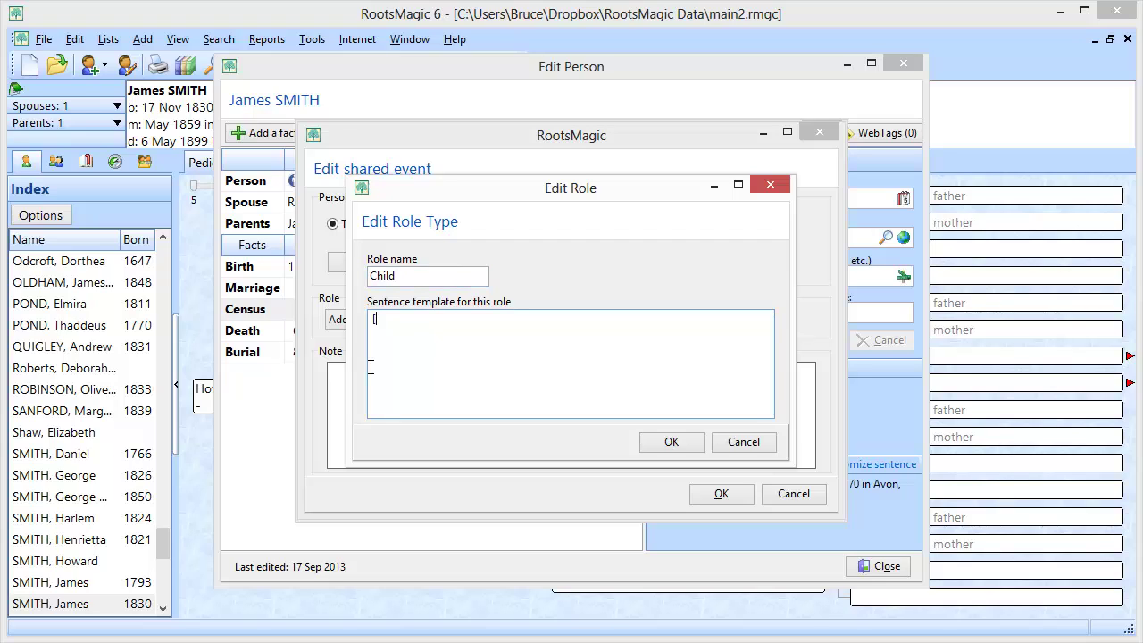
{"action": "type", "text": "ThisPerson] a"}
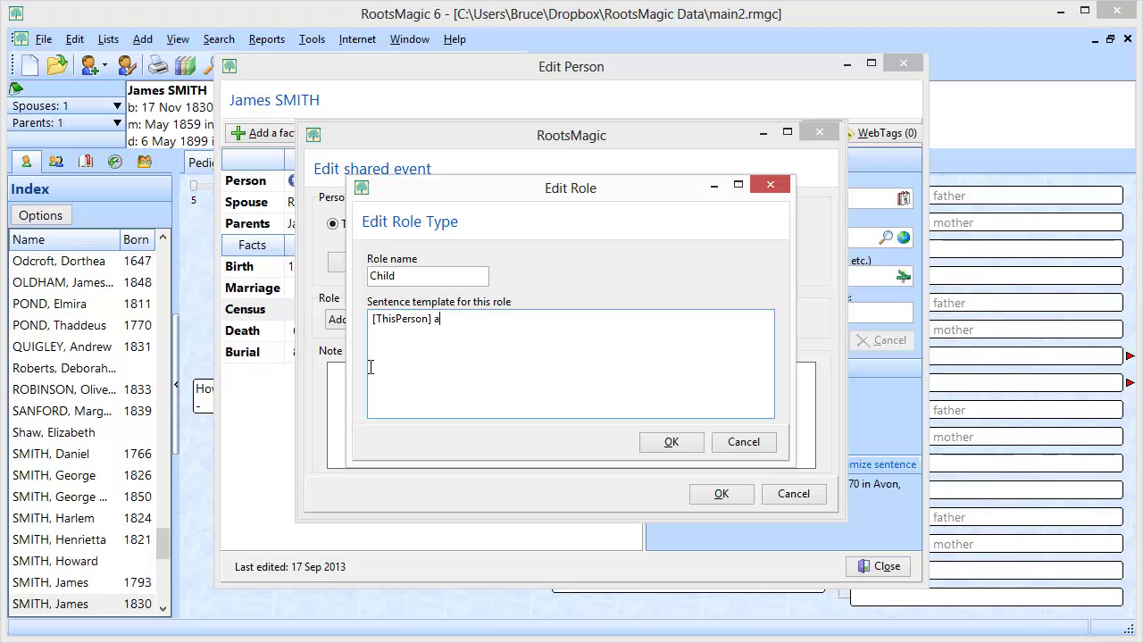
{"action": "type", "text": "ppeared in th"}
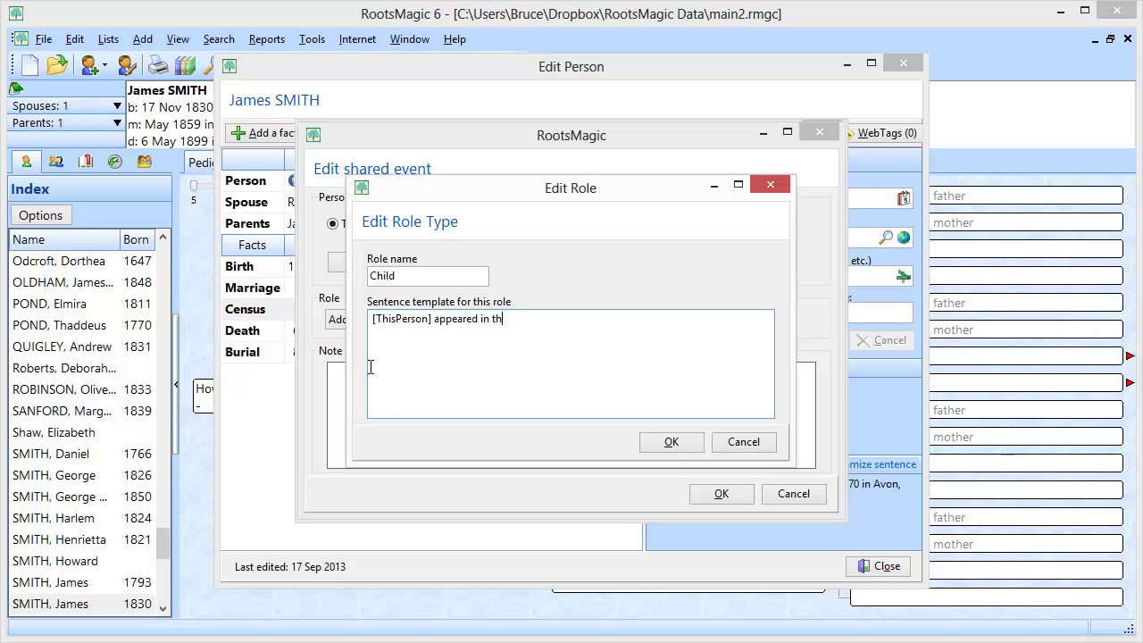
{"action": "type", "text": "e [Date:plain] census in [Place:plain] "}
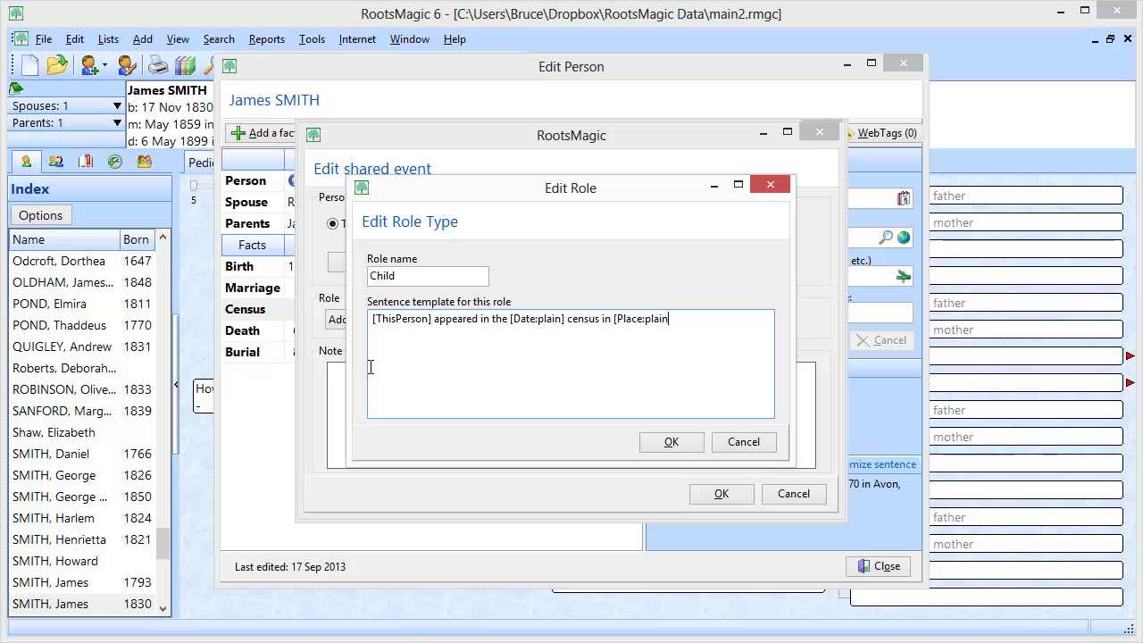
{"action": "type", "text": "in the hou"}
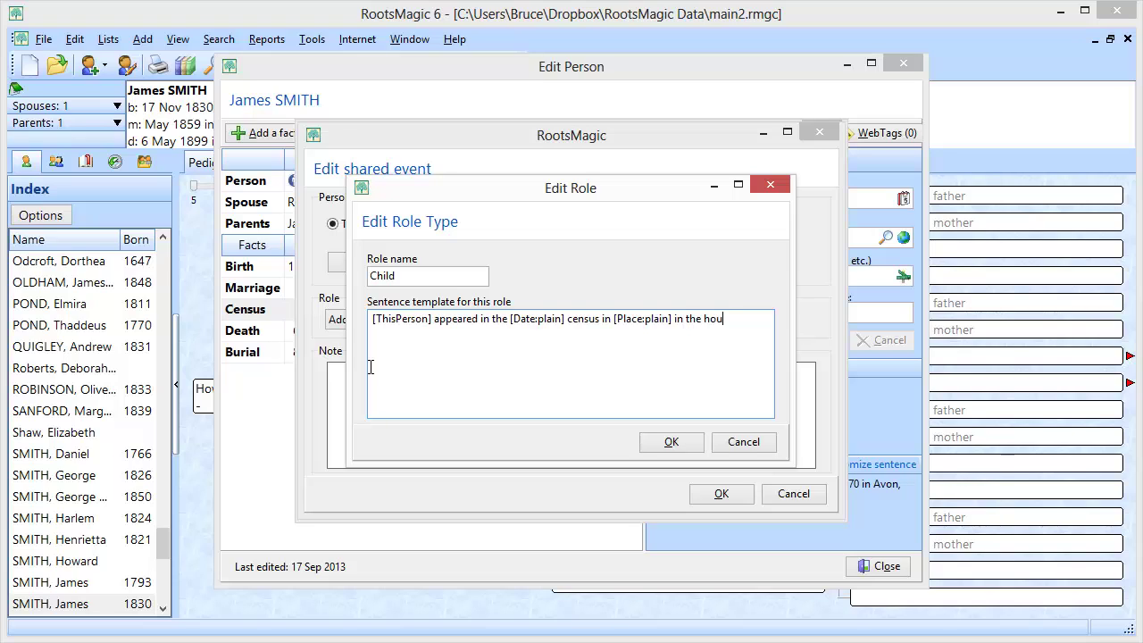
{"action": "type", "text": "sehold of [Person]."}
{"action": "left_click", "coordinate": [683, 449]}
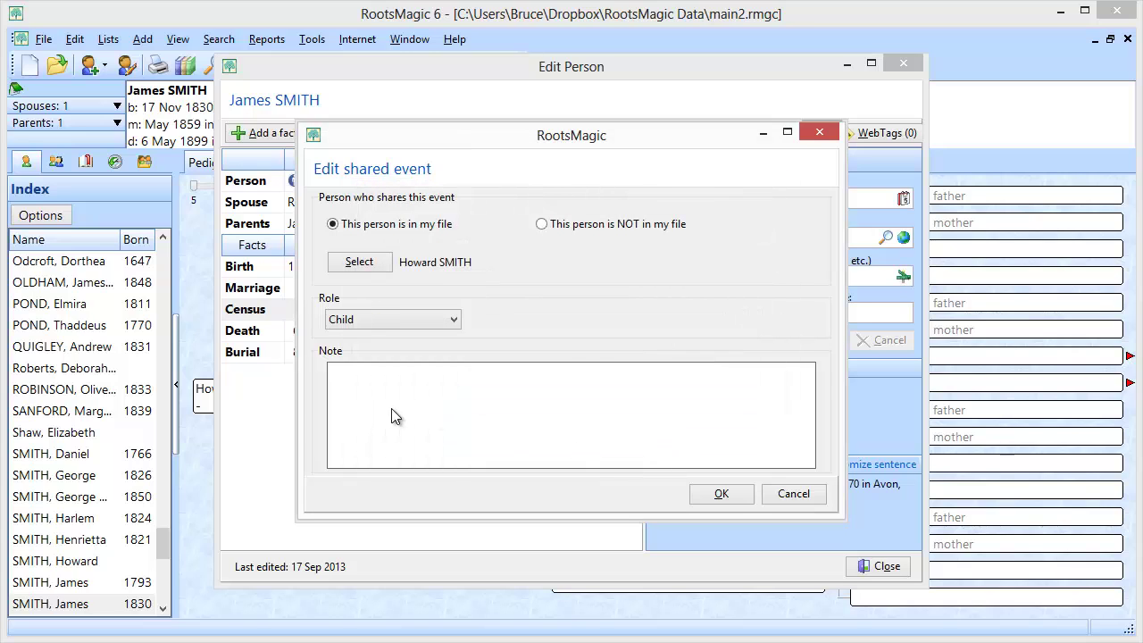
{"action": "left_click", "coordinate": [719, 496]}
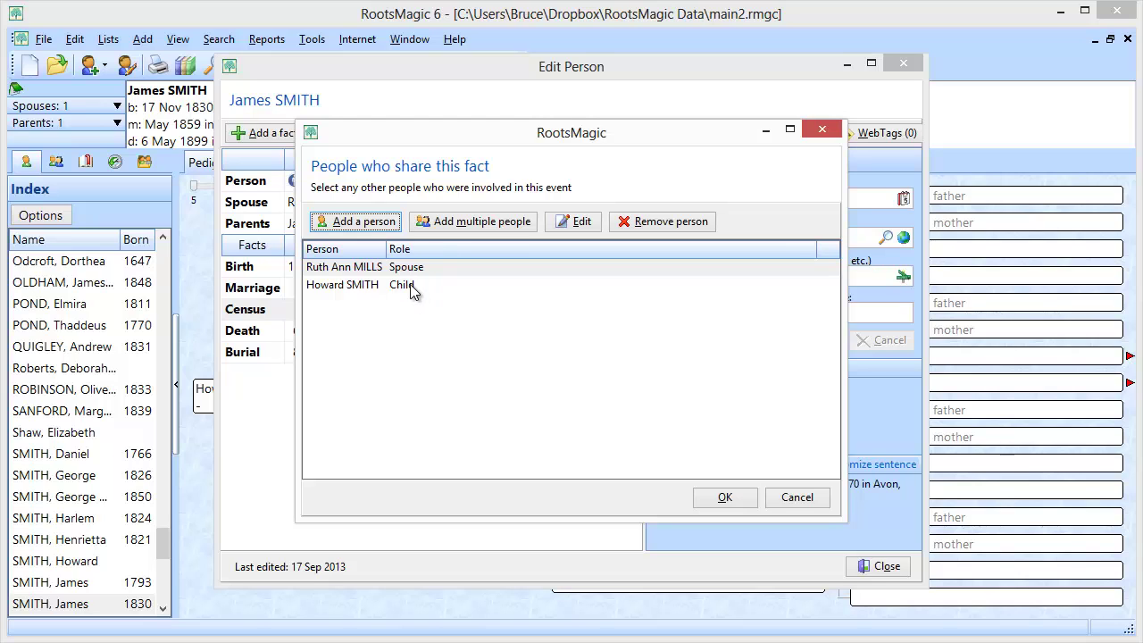
{"action": "left_click", "coordinate": [724, 498]}
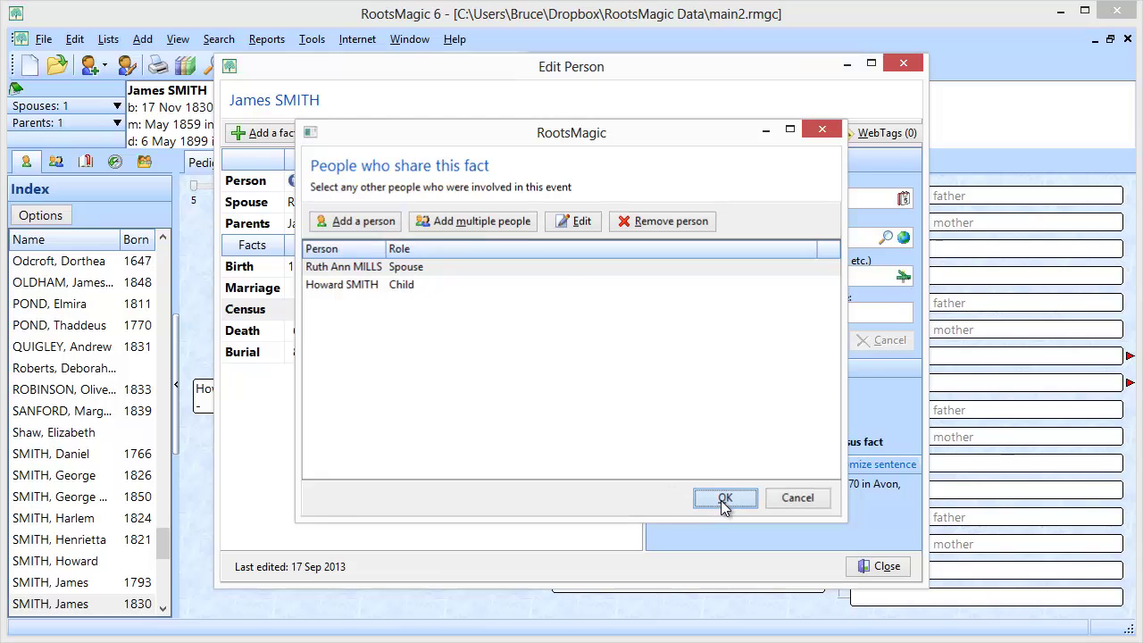
Review the list of people who share the father's census fact, then close his record
{"action": "left_click", "coordinate": [307, 311]}
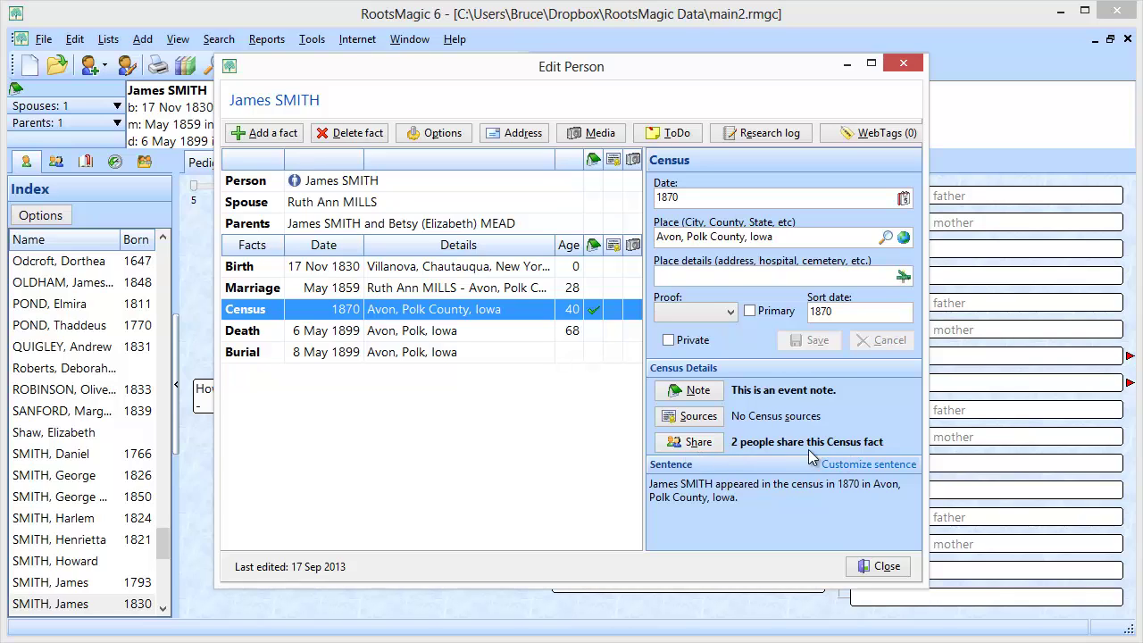
{"action": "left_click", "coordinate": [681, 445]}
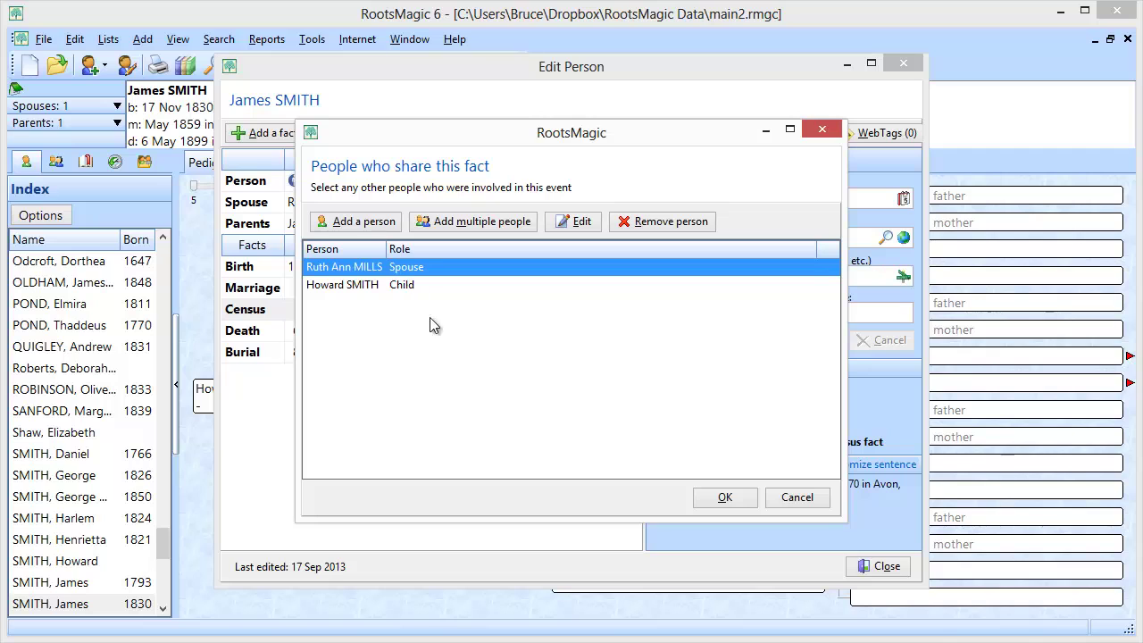
{"action": "left_click", "coordinate": [799, 502]}
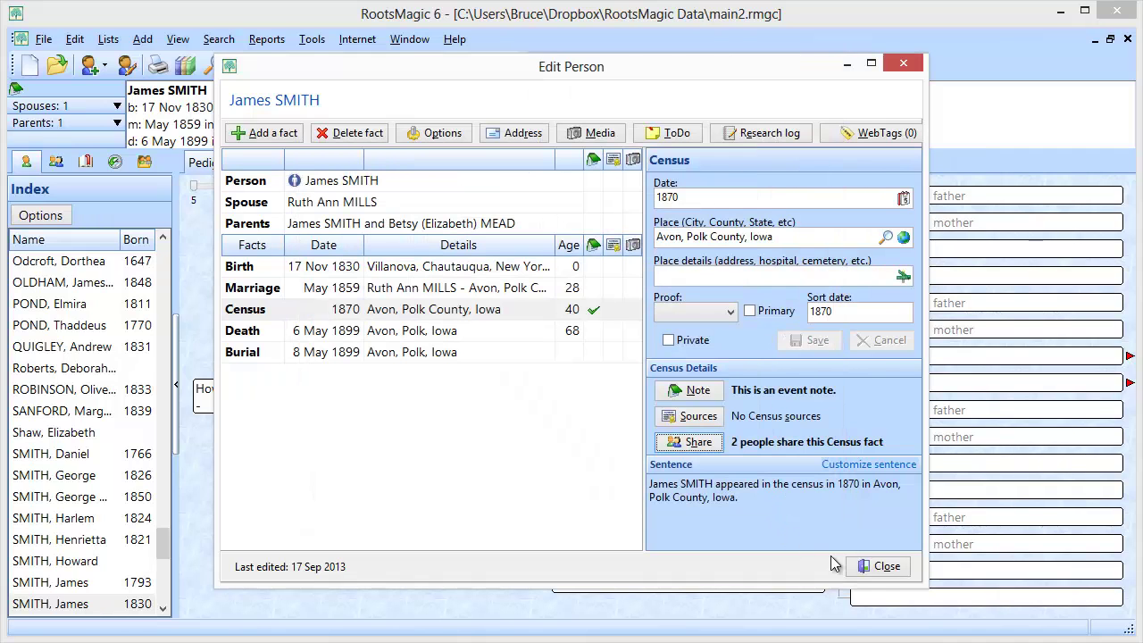
{"action": "left_click", "coordinate": [877, 568]}
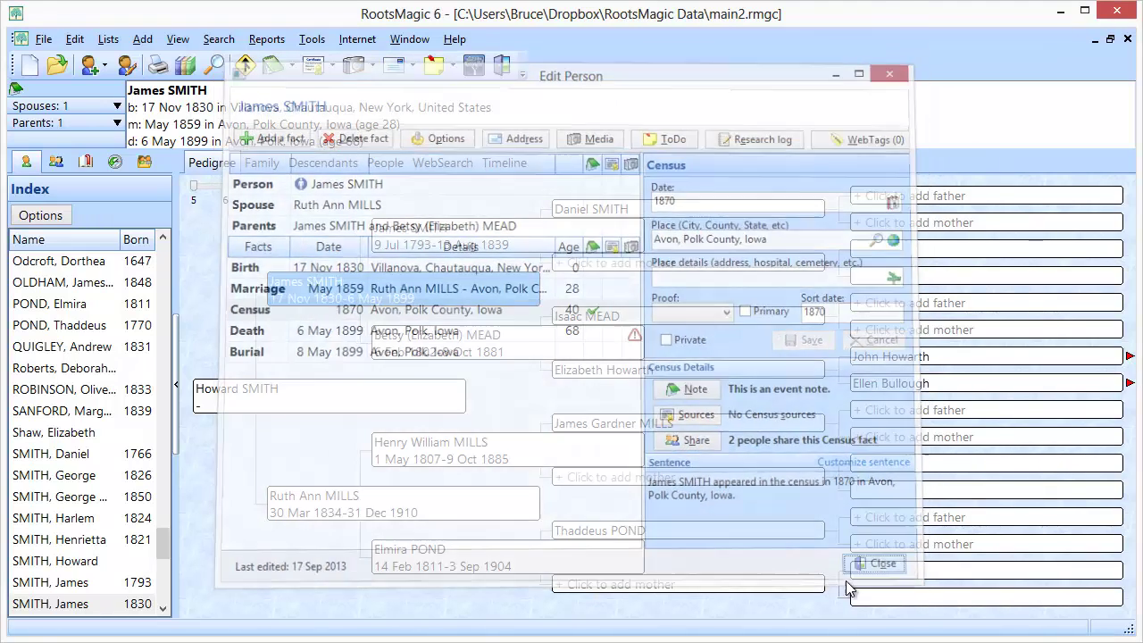
Examine the shared census fact in the mother's record
{"action": "double_click", "coordinate": [375, 509]}
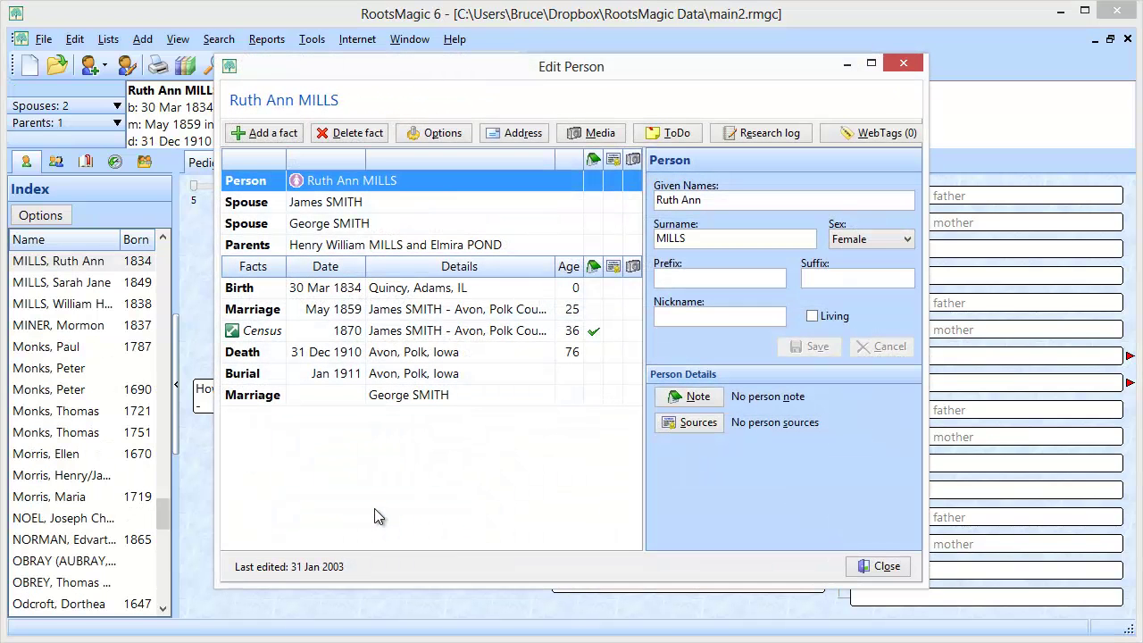
{"action": "left_click", "coordinate": [359, 330]}
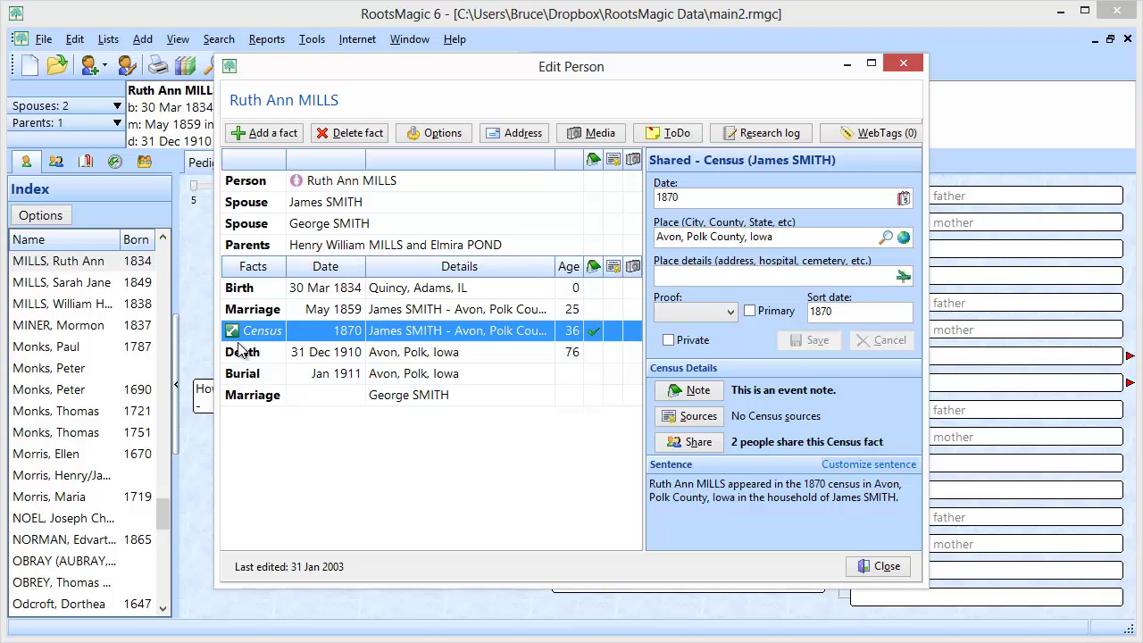
{"action": "left_click", "coordinate": [879, 568]}
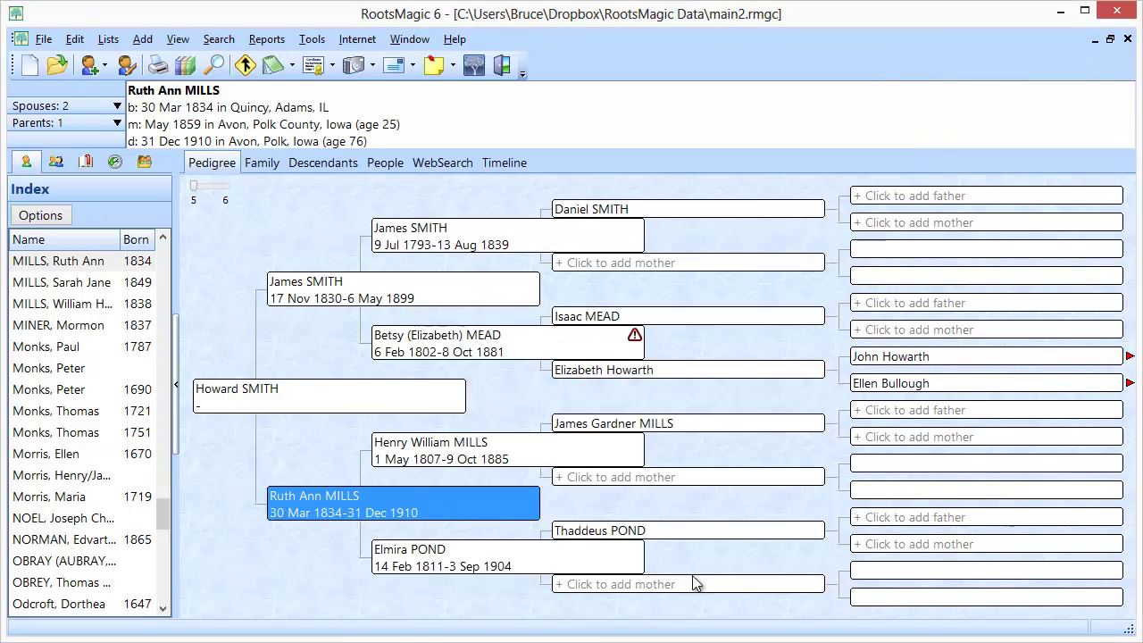
Compare the sentences generated for the census fact in the father's, the mother's and the son's records
{"action": "double_click", "coordinate": [360, 301]}
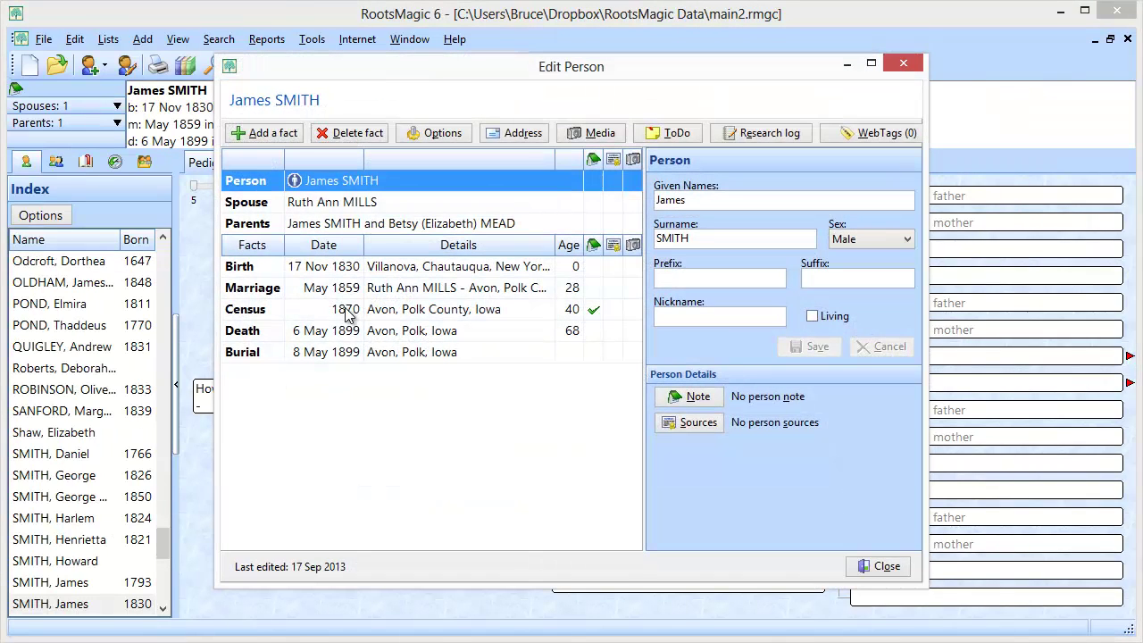
{"action": "left_click", "coordinate": [250, 311]}
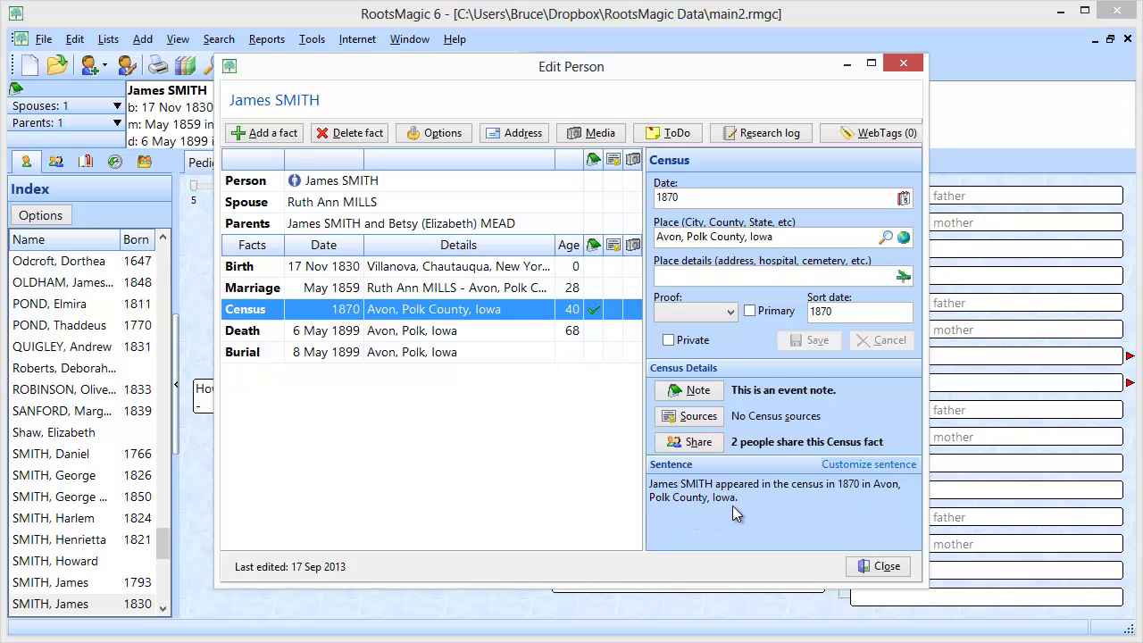
{"action": "left_click", "coordinate": [879, 569]}
{"action": "left_click", "coordinate": [362, 515]}
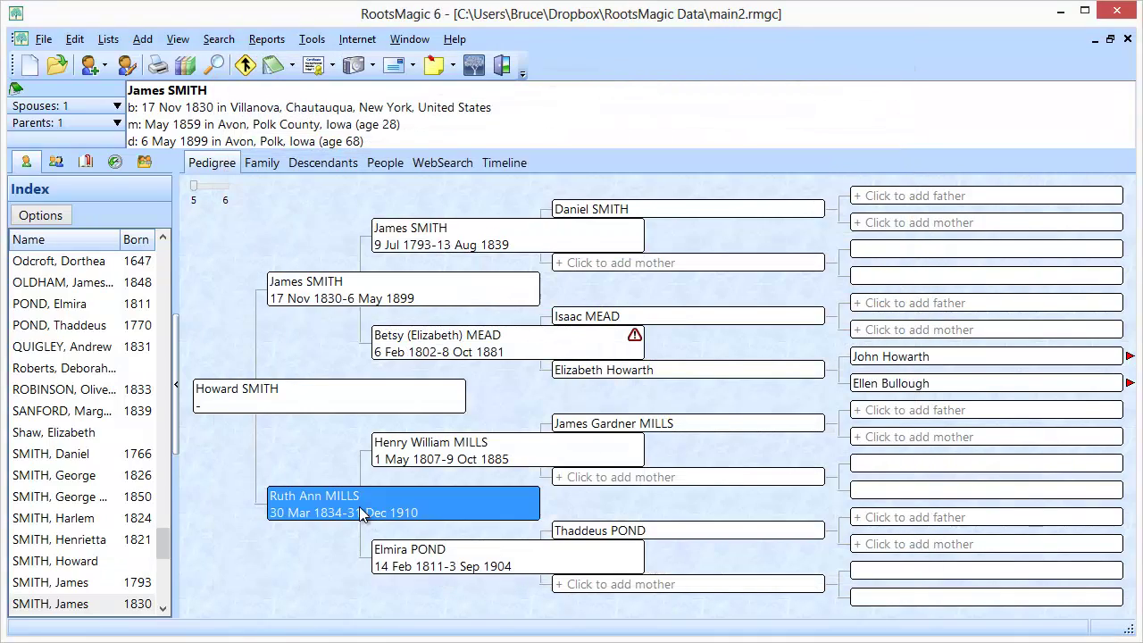
{"action": "double_click", "coordinate": [362, 514]}
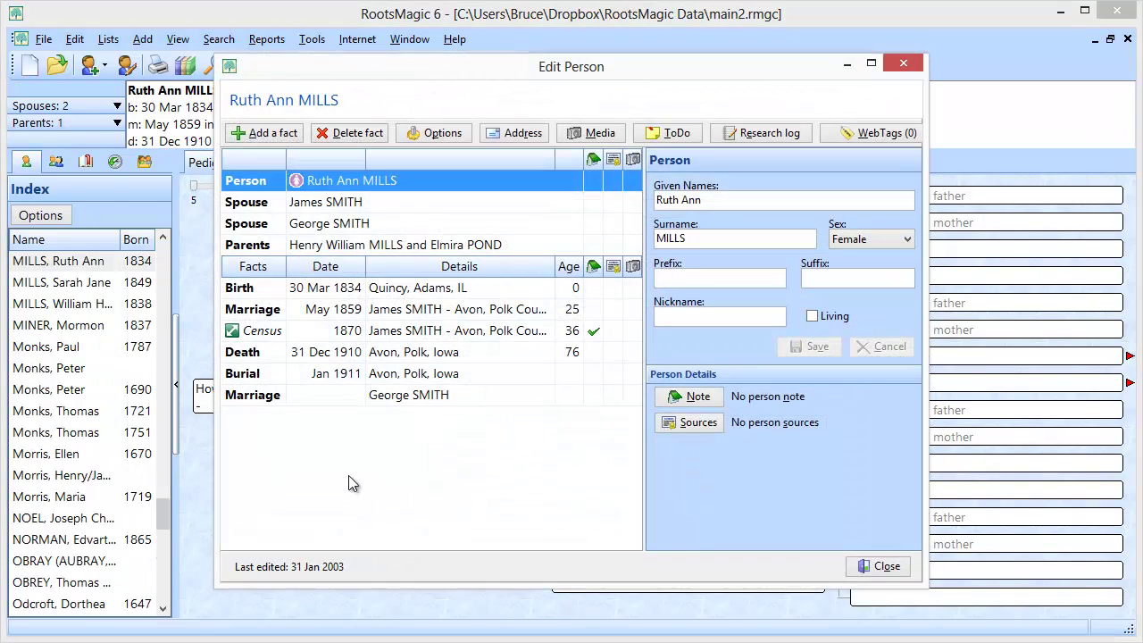
{"action": "left_click", "coordinate": [303, 332]}
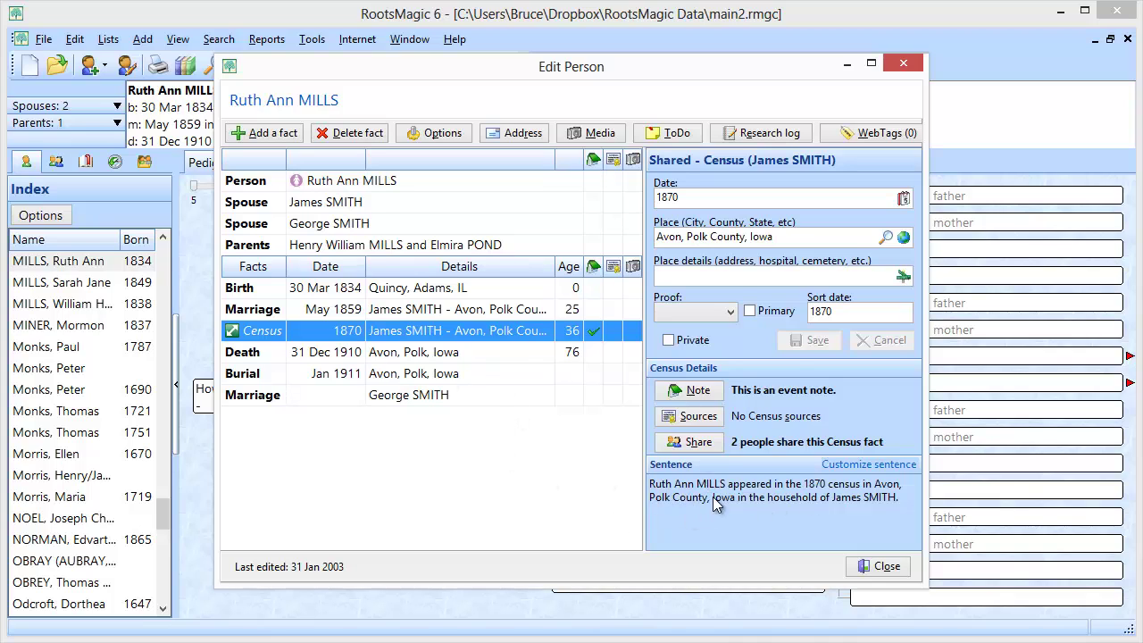
{"action": "left_click", "coordinate": [884, 566]}
{"action": "double_click", "coordinate": [303, 399]}
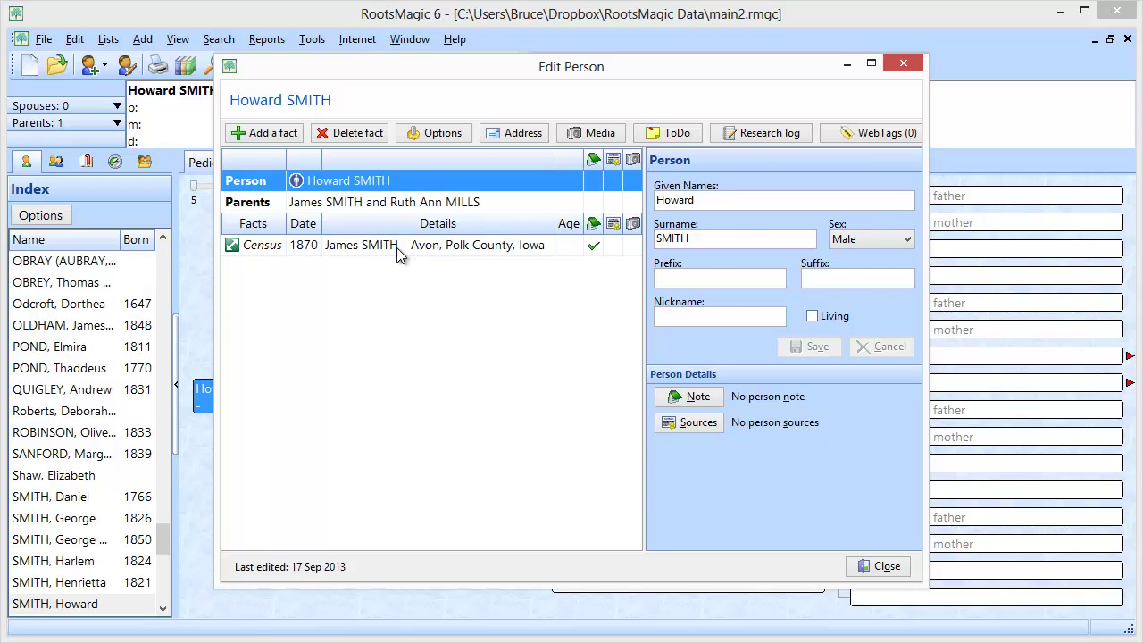
{"action": "left_click", "coordinate": [397, 247]}
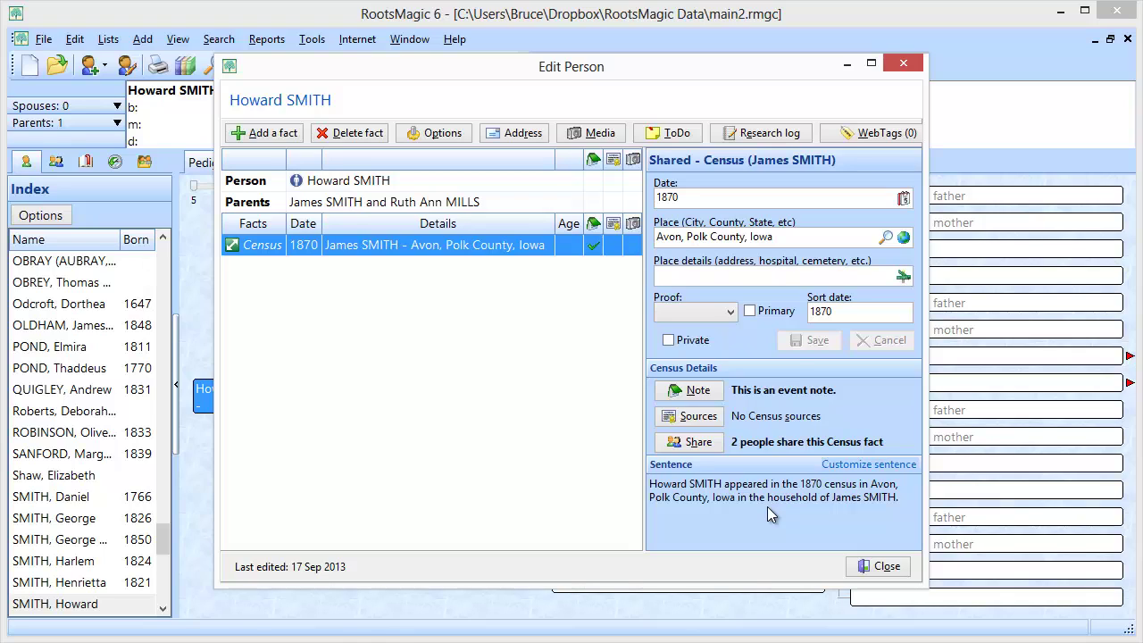
Change the date of the shared census fact to 1880 from within the son's record
{"action": "left_click", "coordinate": [689, 199]}
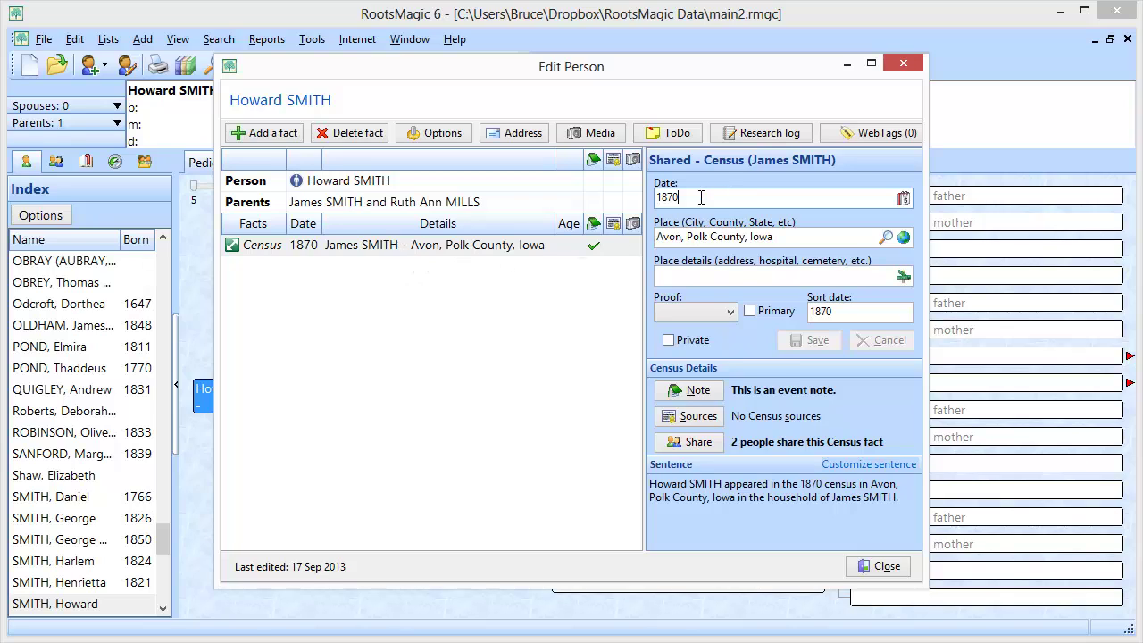
{"action": "key", "text": "Delete"}
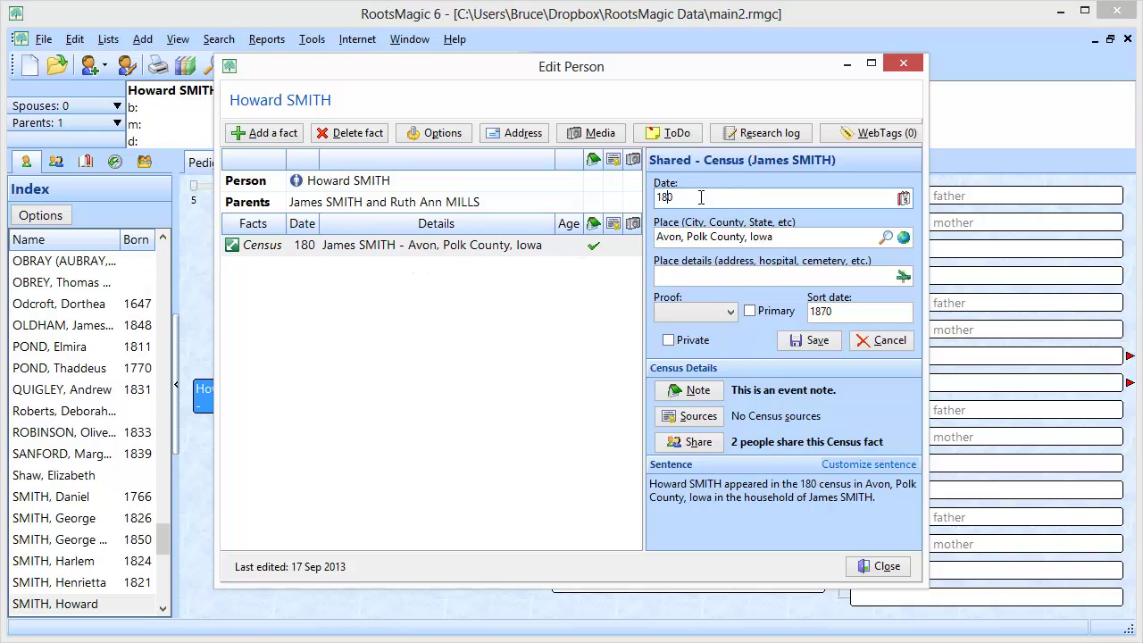
{"action": "type", "text": "8"}
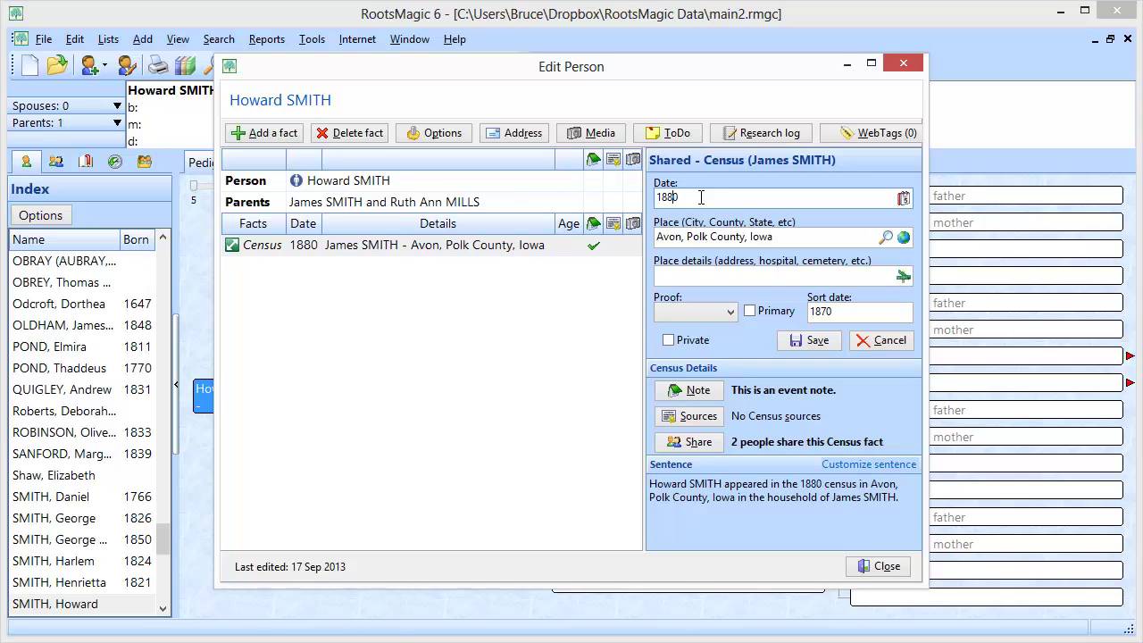
Reword the shared census note to "This is a modified event note.", save the note and the fact, and close the son's record
{"action": "left_click", "coordinate": [698, 393]}
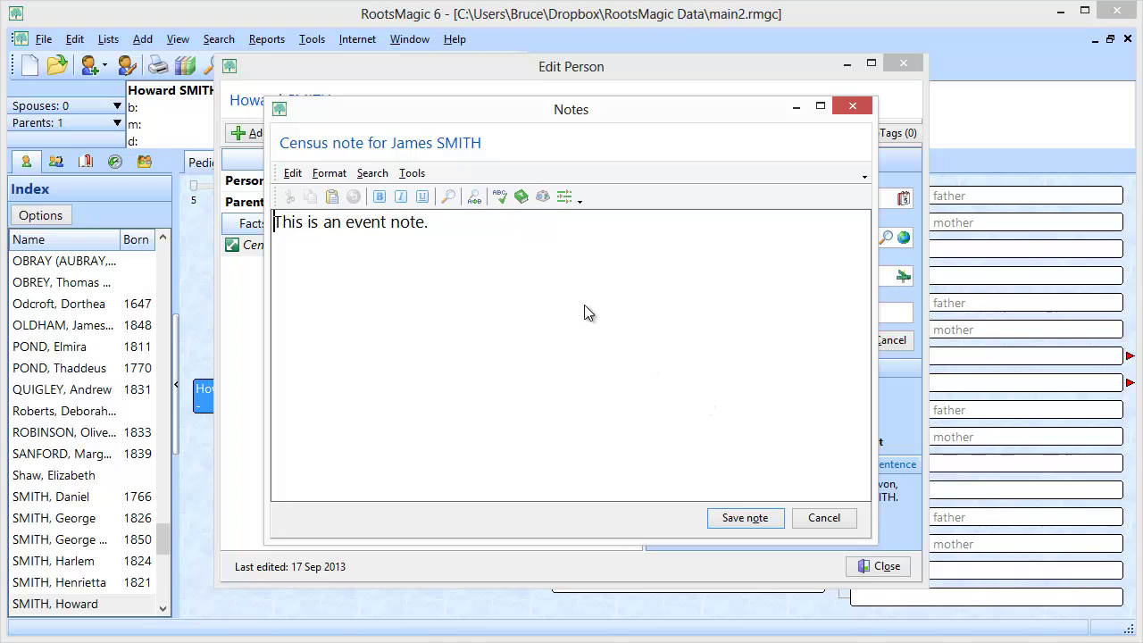
{"action": "key", "text": "Right"}
{"action": "key", "text": "Right"}
{"action": "key", "text": "Right"}
{"action": "key", "text": "Right"}
{"action": "key", "text": "Right"}
{"action": "key", "text": "Right"}
{"action": "key", "text": "Right"}
{"action": "key", "text": "Right"}
{"action": "key", "text": "Right"}
{"action": "key", "text": "Delete"}
{"action": "type", "text": "modified"}
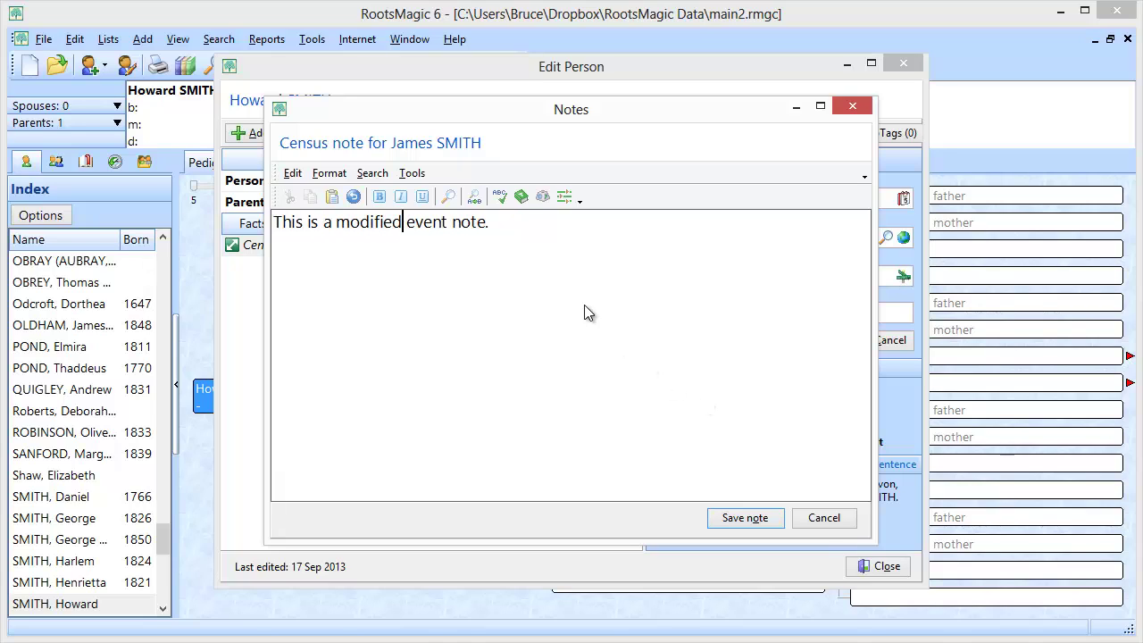
{"action": "left_click", "coordinate": [751, 525]}
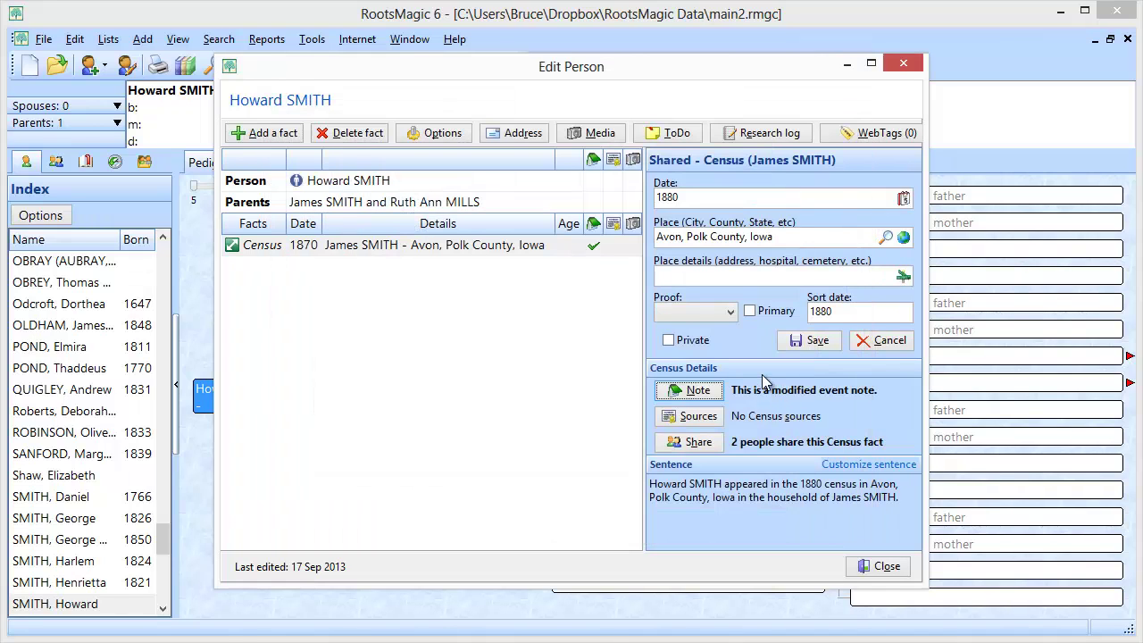
{"action": "left_click", "coordinate": [808, 340]}
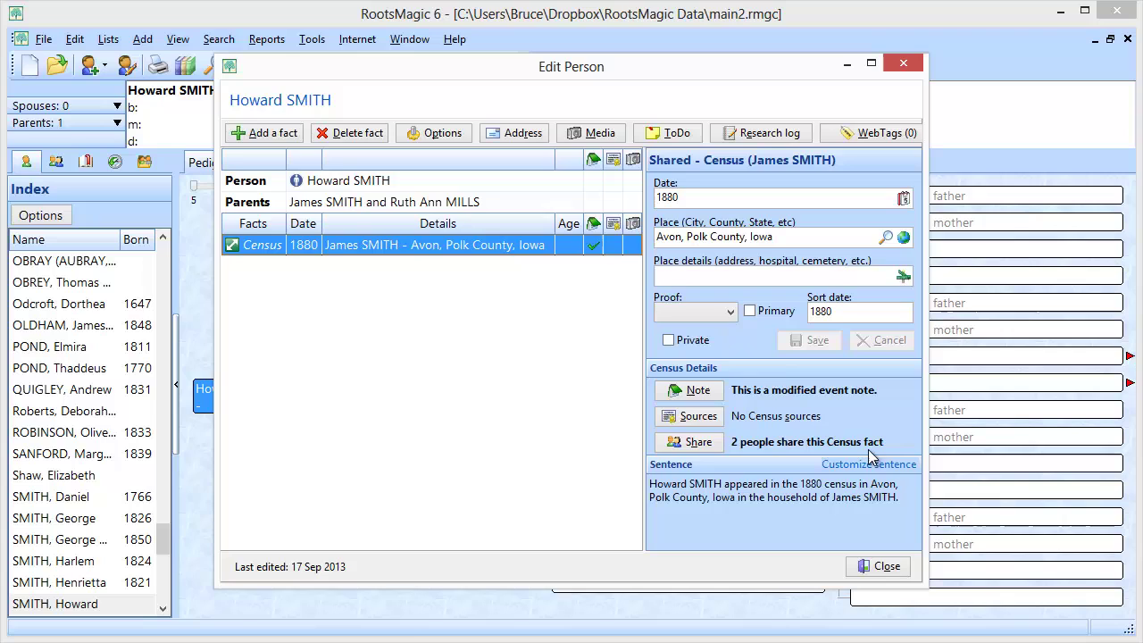
{"action": "left_click", "coordinate": [884, 566]}
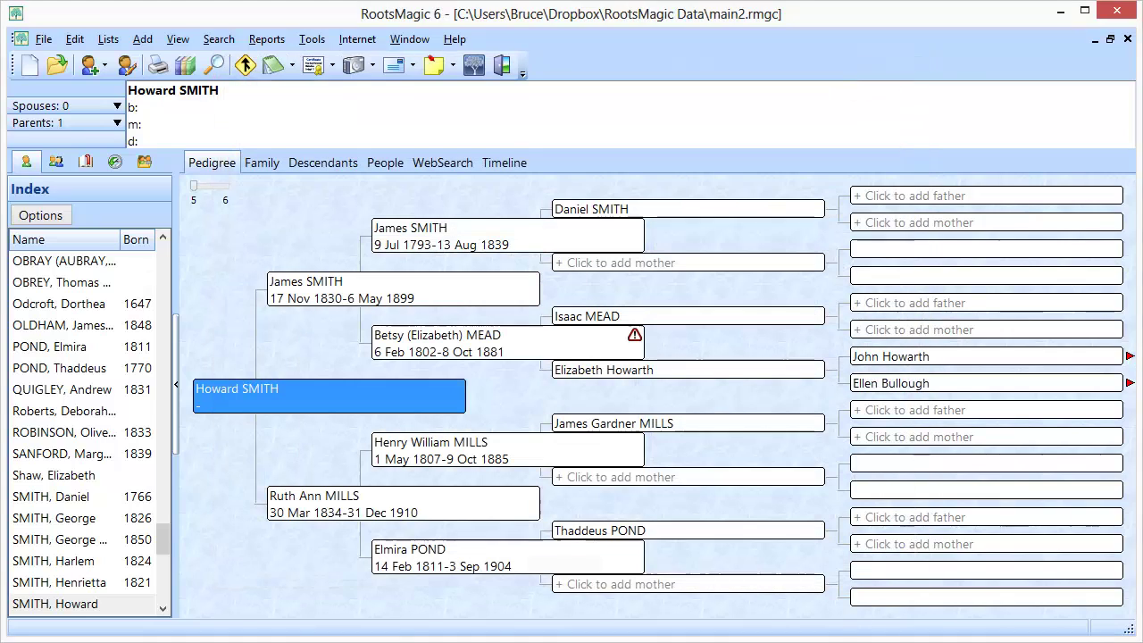
Check the shared census fact's date and note in the father's record, then close the record
{"action": "left_click", "coordinate": [353, 302]}
{"action": "double_click", "coordinate": [352, 302]}
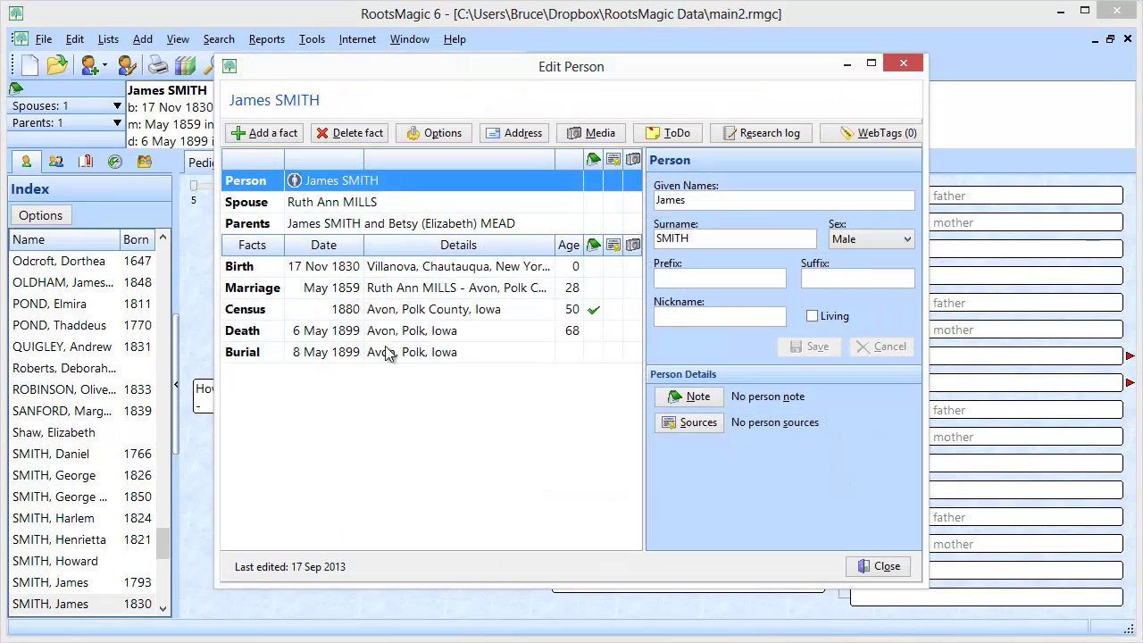
{"action": "left_click", "coordinate": [319, 312]}
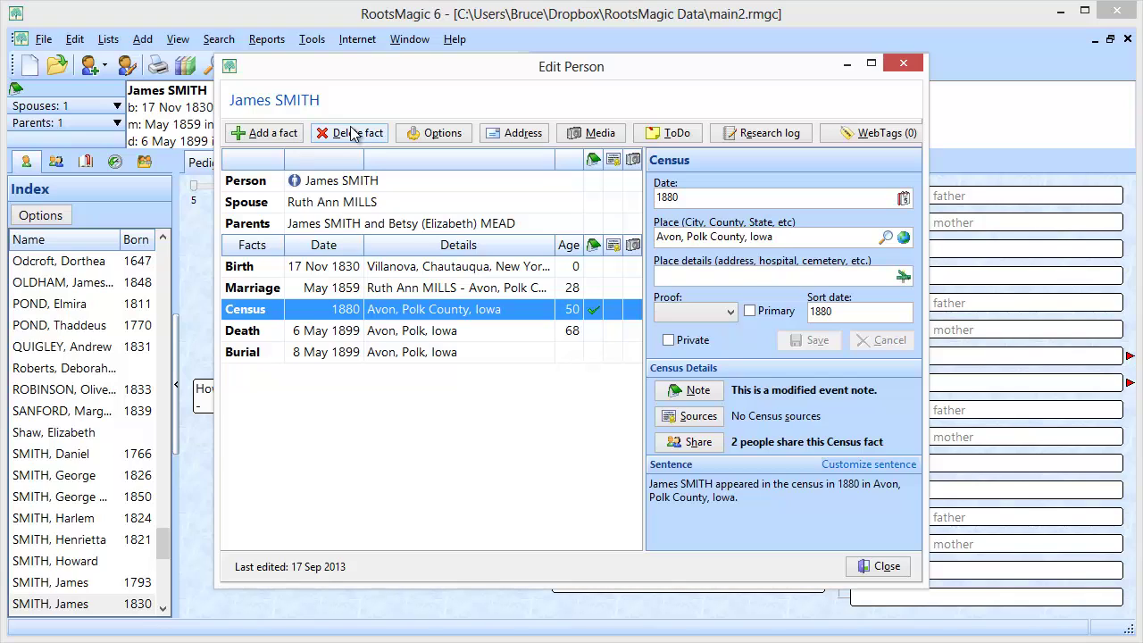
{"action": "left_click", "coordinate": [871, 568]}
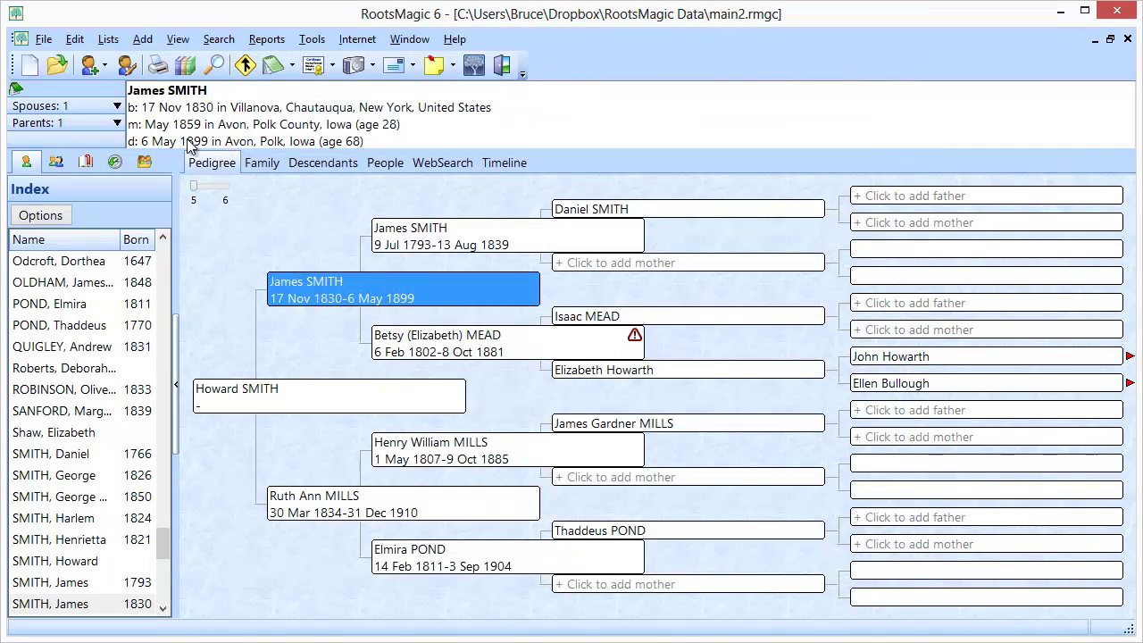
Generate a narrative report of the father's descendants in NGSQ (modified register) format with 10 generations
{"action": "left_click", "coordinate": [157, 64]}
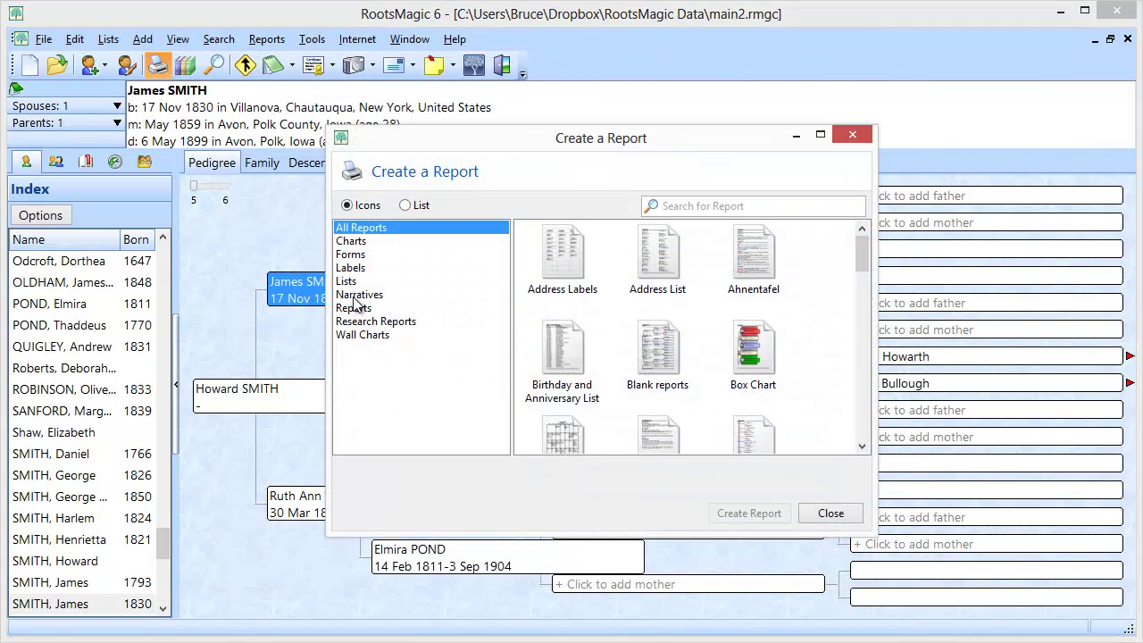
{"action": "left_click", "coordinate": [355, 297]}
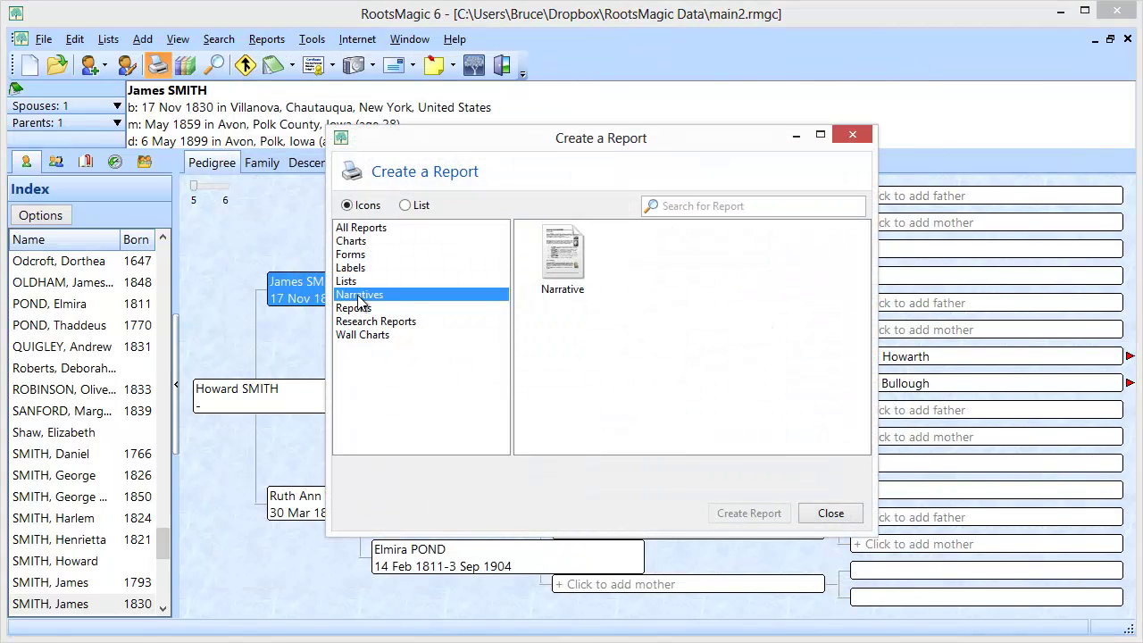
{"action": "double_click", "coordinate": [547, 275]}
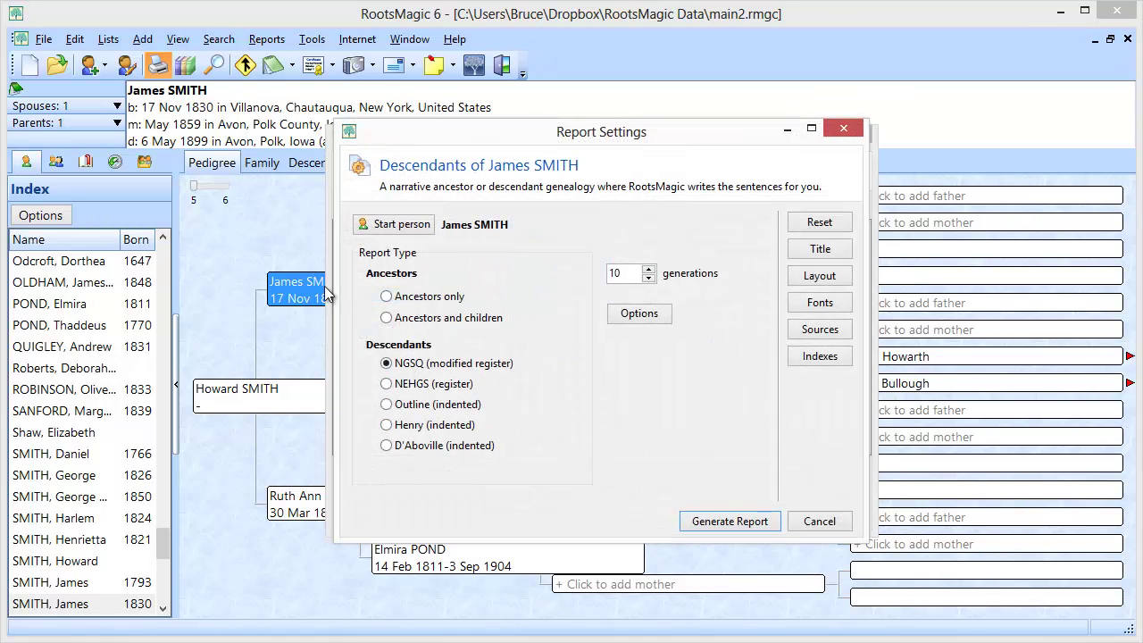
{"action": "left_click", "coordinate": [725, 523]}
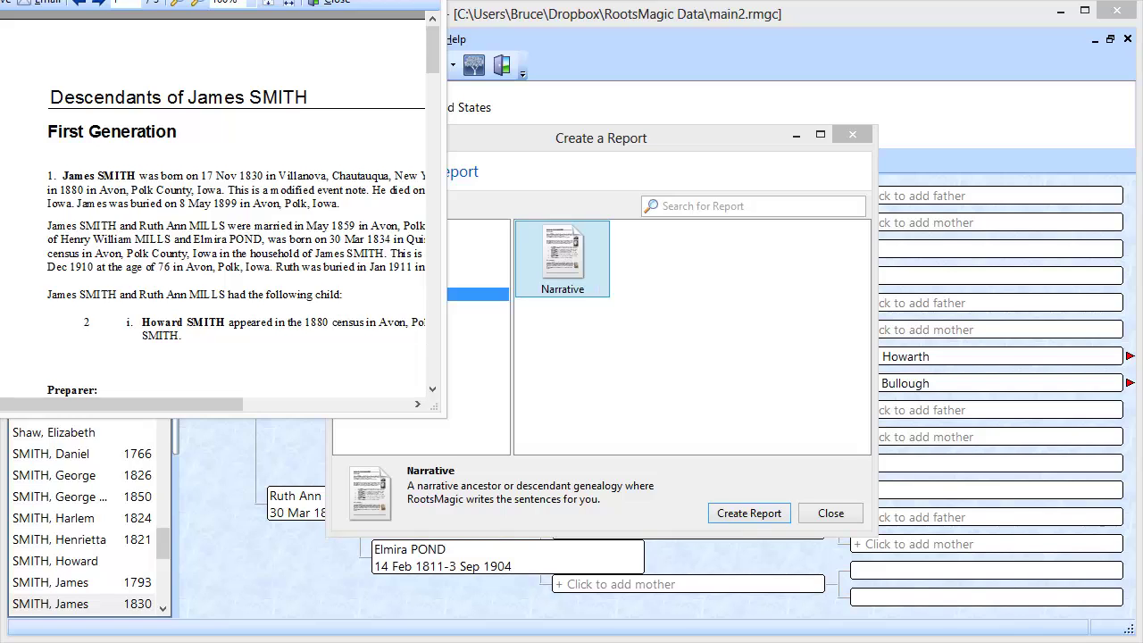
Enlarge the report viewer to read the census sentences for all three family members, then close the report and the report selection
{"action": "left_click_drag", "start_coordinate": [366, 52], "coordinate": [384, 34]}
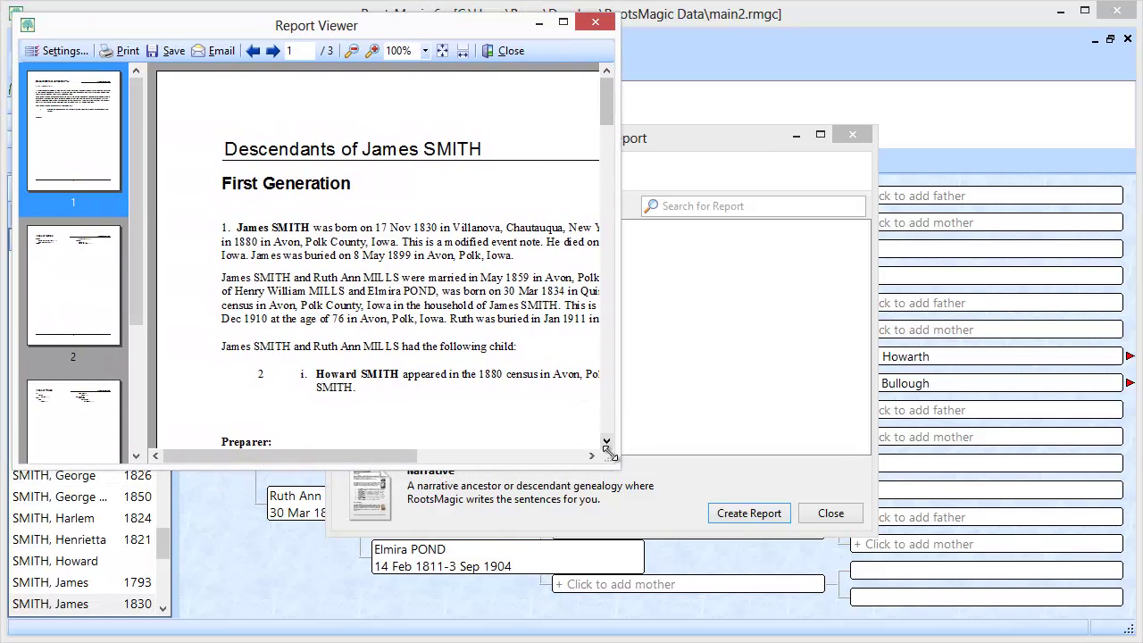
{"action": "left_click_drag", "start_coordinate": [648, 494], "coordinate": [1127, 641]}
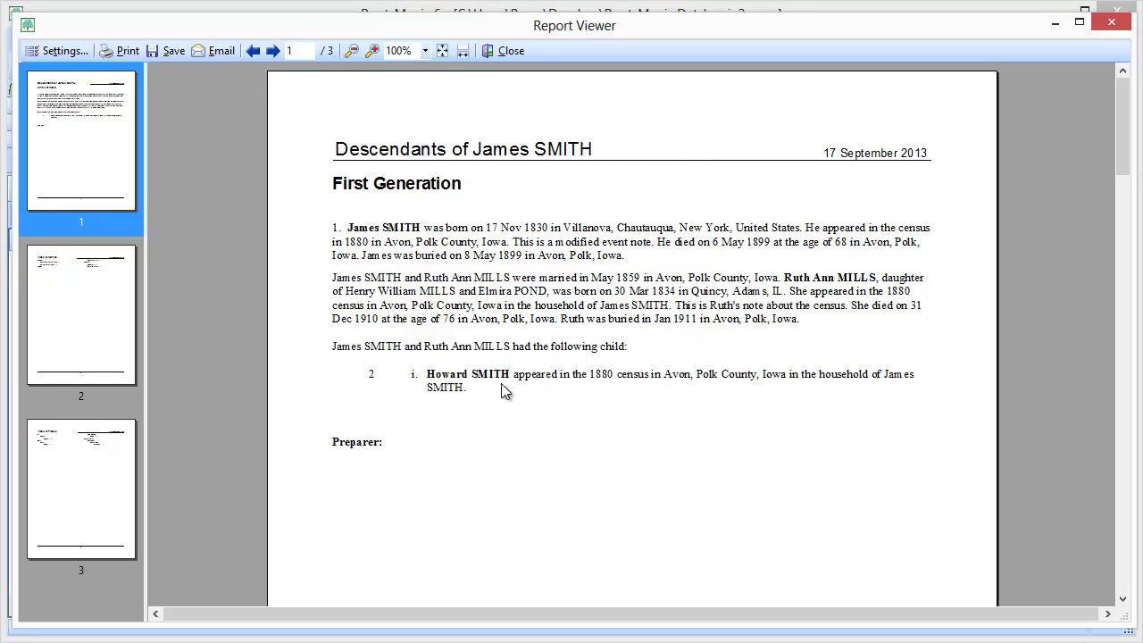
{"action": "left_click", "coordinate": [505, 52]}
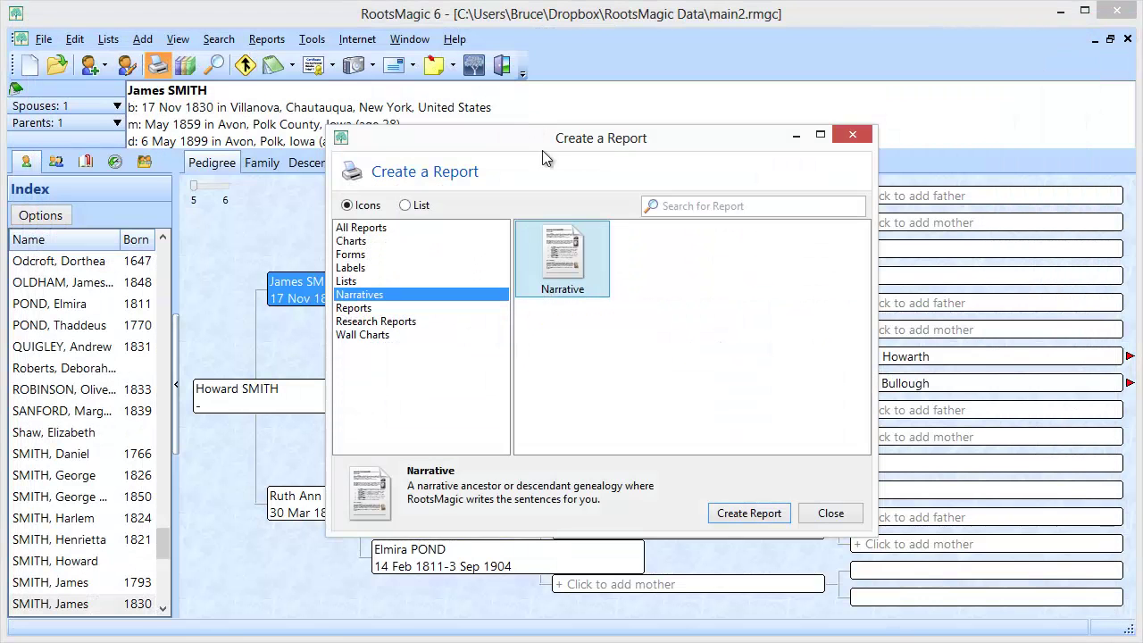
{"action": "left_click", "coordinate": [831, 513]}
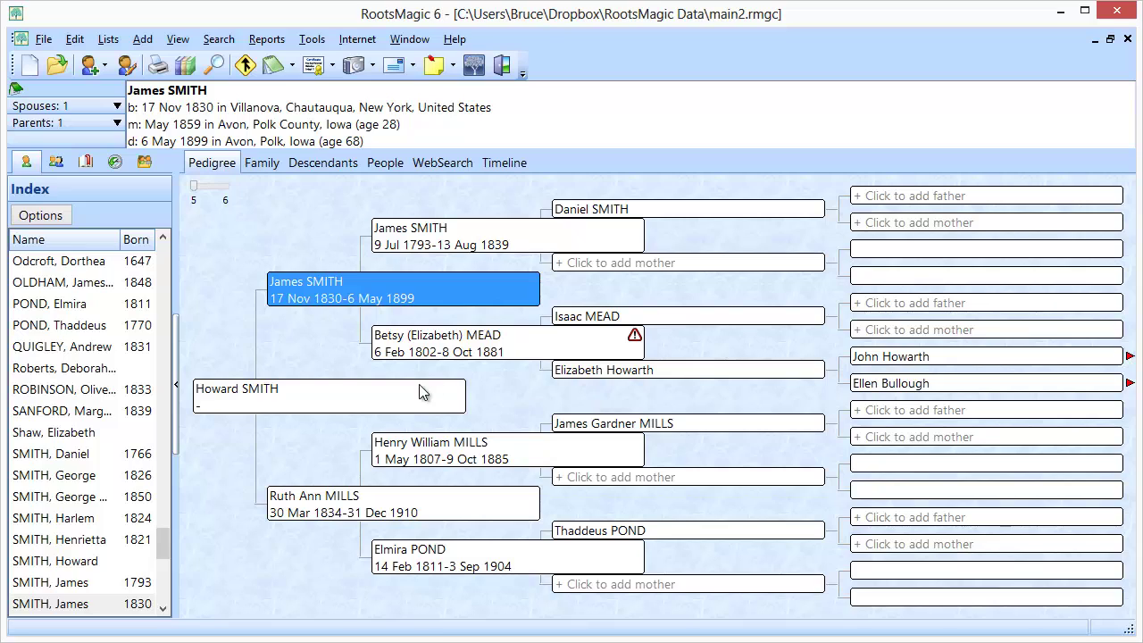